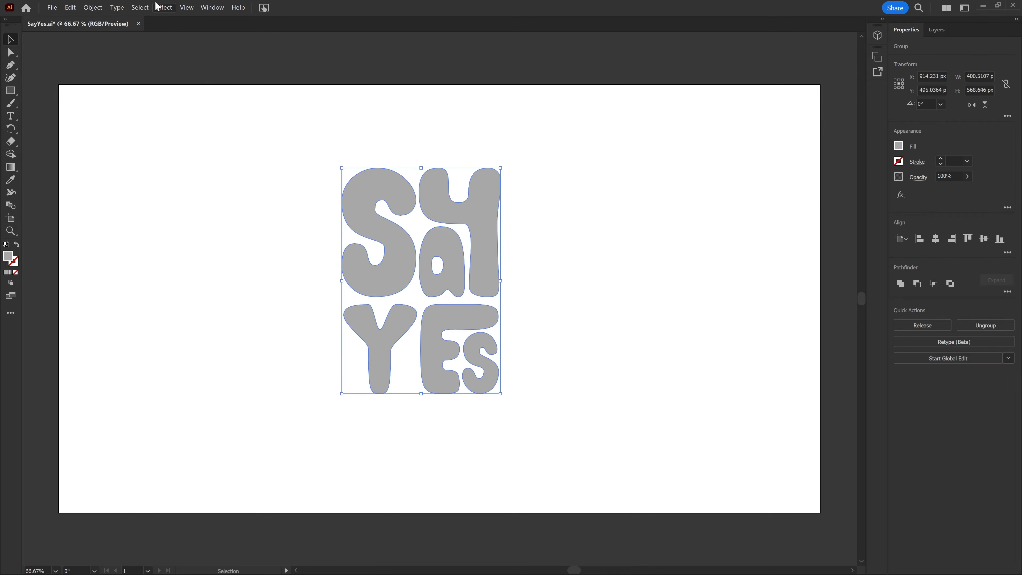
Step: Apply the 3D Inflate effect to the "Say Yes" lettering group and inflate both sides
{"action": "left_click", "coordinate": [164, 8]}
{"action": "mouse_move", "coordinate": [241, 67]}
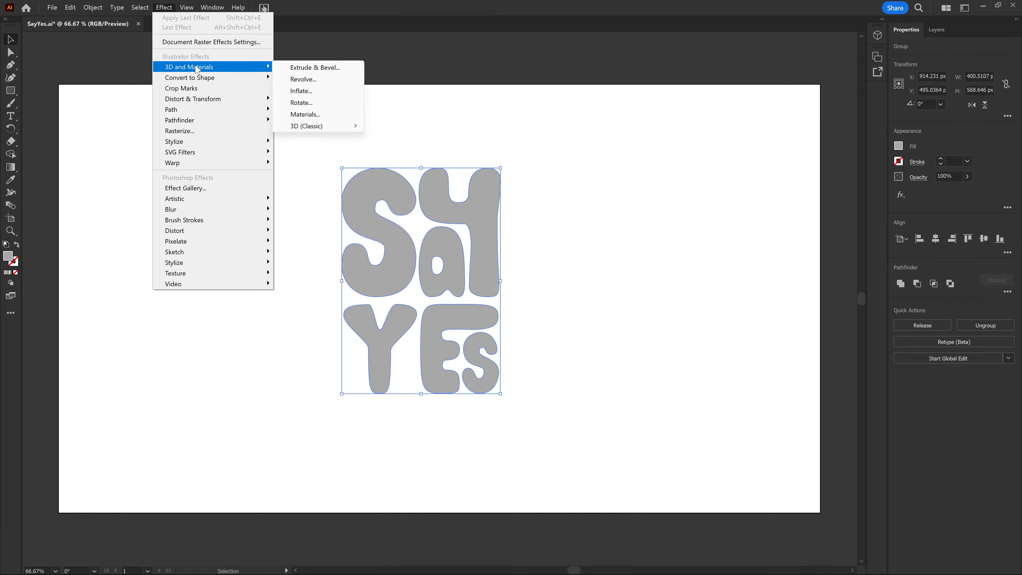
{"action": "left_click", "coordinate": [312, 91]}
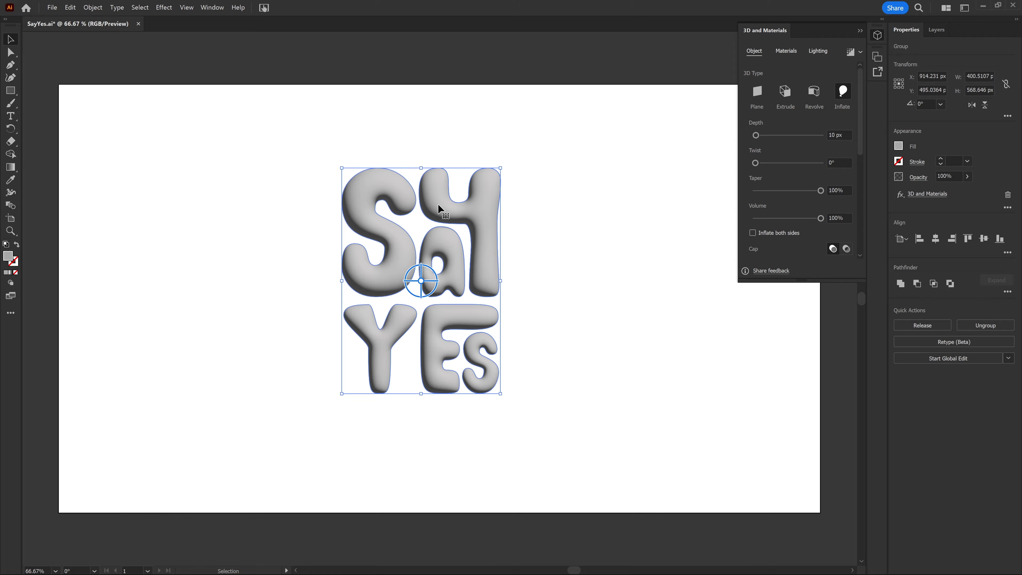
{"action": "left_click_drag", "start_coordinate": [802, 281], "coordinate": [803, 346]}
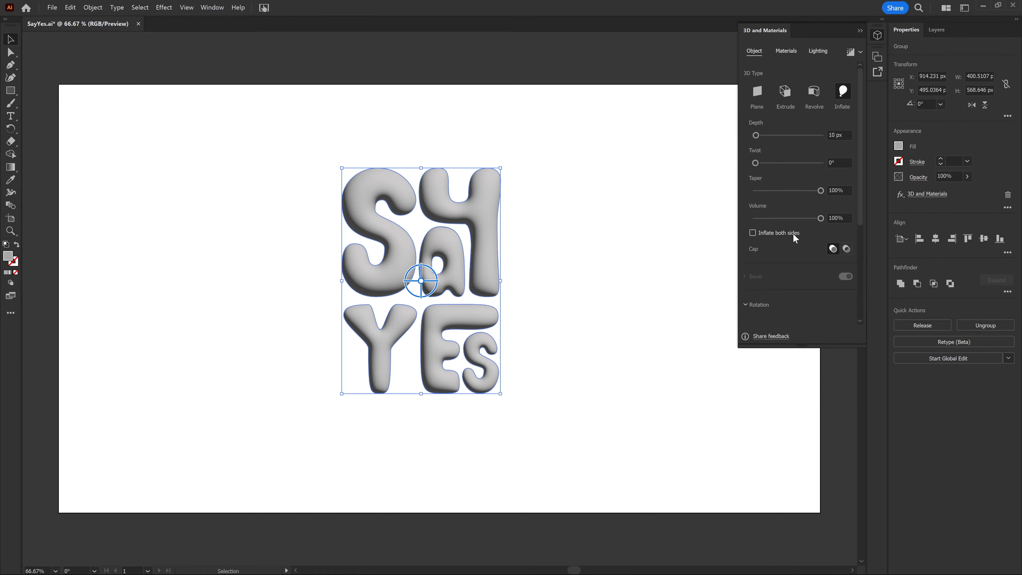
{"action": "left_click", "coordinate": [752, 233]}
Step: Rotate the lettering sideways to compare it with and without inflation on both sides, and restore the front orientation
{"action": "left_click_drag", "start_coordinate": [421, 280], "coordinate": [366, 275]}
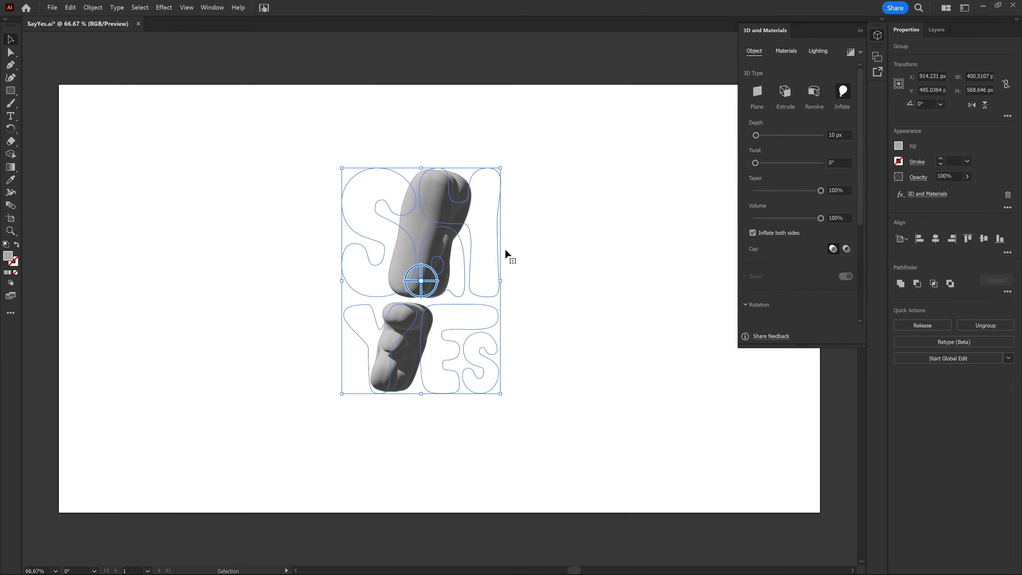
{"action": "left_click", "coordinate": [752, 232]}
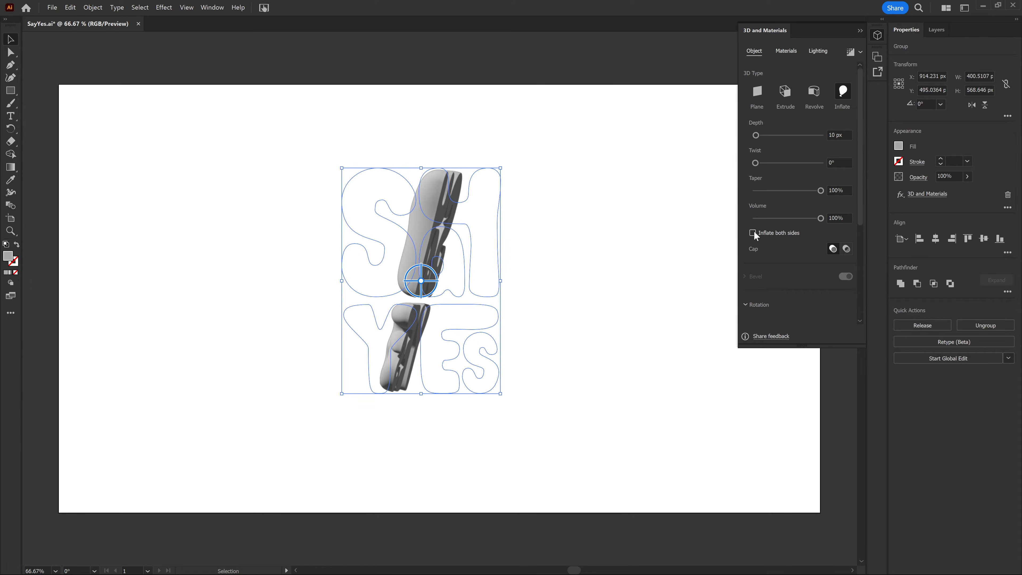
{"action": "left_click_drag", "start_coordinate": [421, 281], "coordinate": [425, 299]}
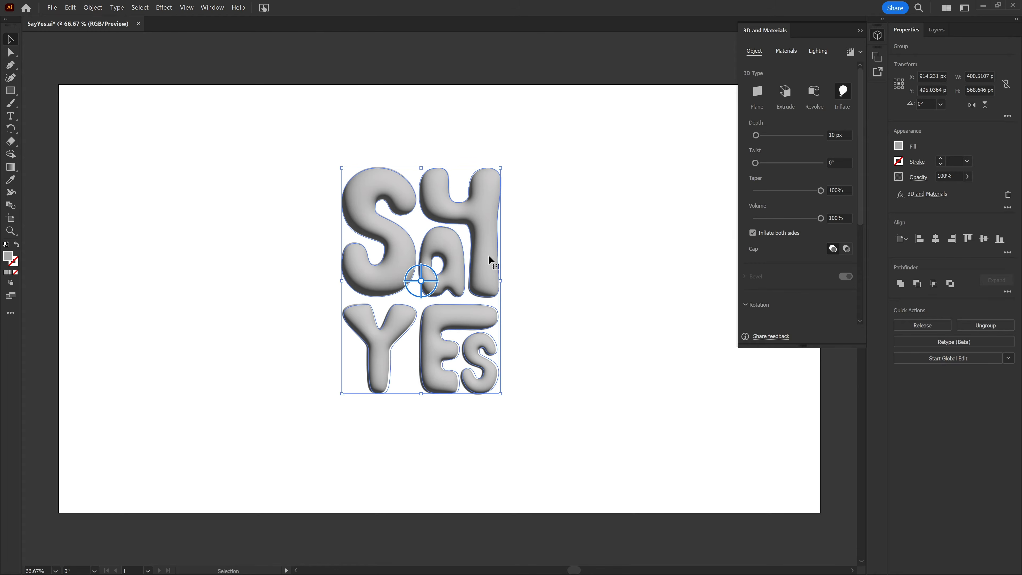
Step: Add the inflated lettering as an asset for export and name it "3d model"
{"action": "left_click", "coordinate": [878, 71]}
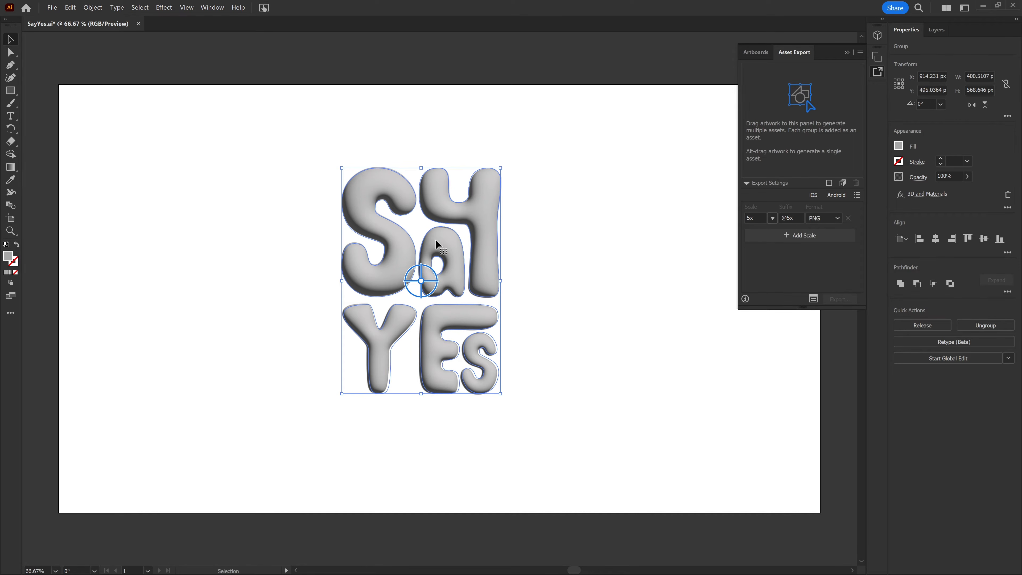
{"action": "left_click", "coordinate": [829, 182]}
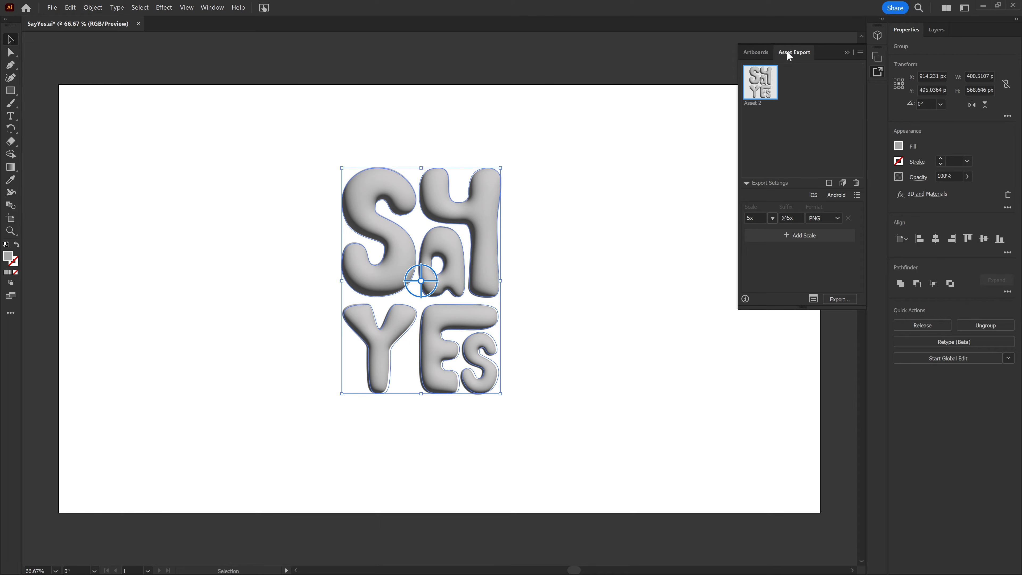
{"action": "left_click", "coordinate": [211, 9]}
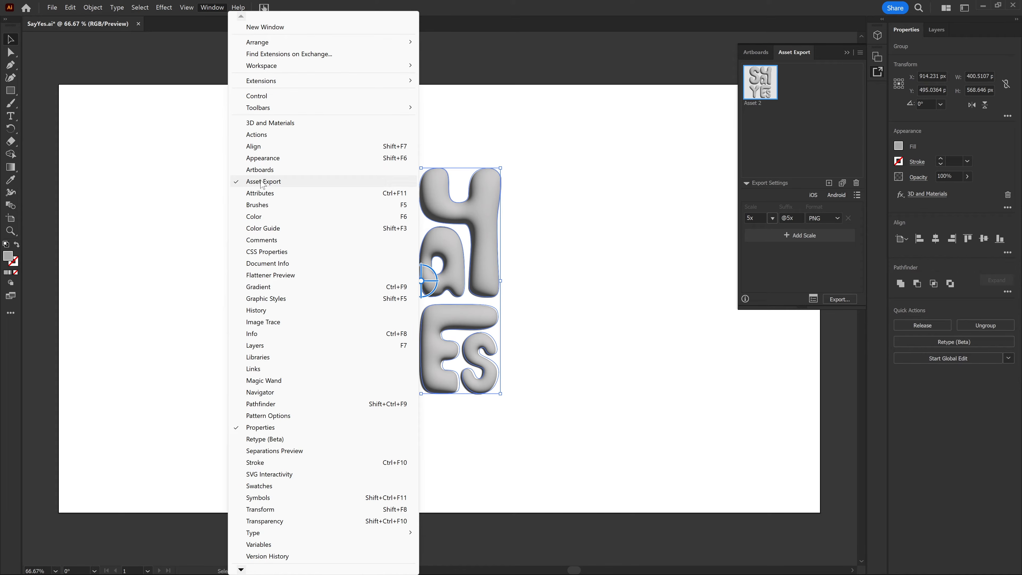
{"action": "left_click", "coordinate": [762, 79]}
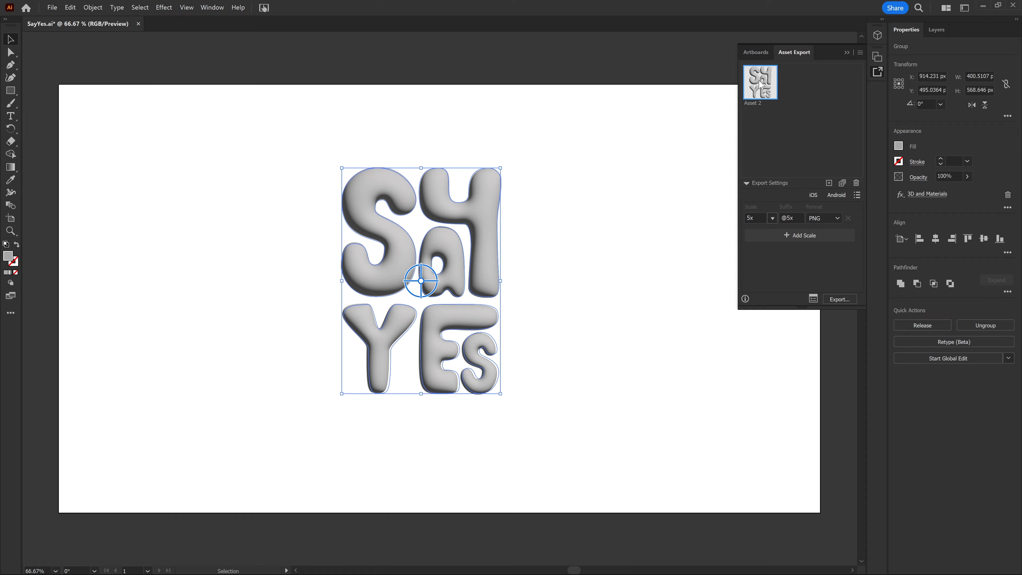
{"action": "double_click", "coordinate": [763, 104]}
{"action": "type", "text": "3d"}
{"action": "key", "text": "Return"}
Step: Export the "3d model" asset in OBJ format to the SayYes folder
{"action": "left_click", "coordinate": [827, 221]}
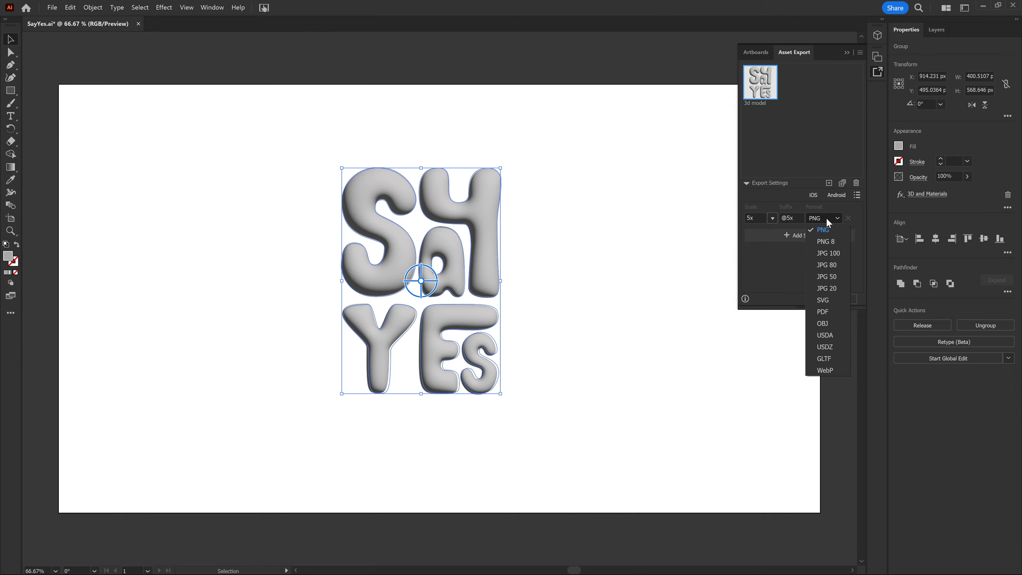
{"action": "left_click", "coordinate": [823, 324]}
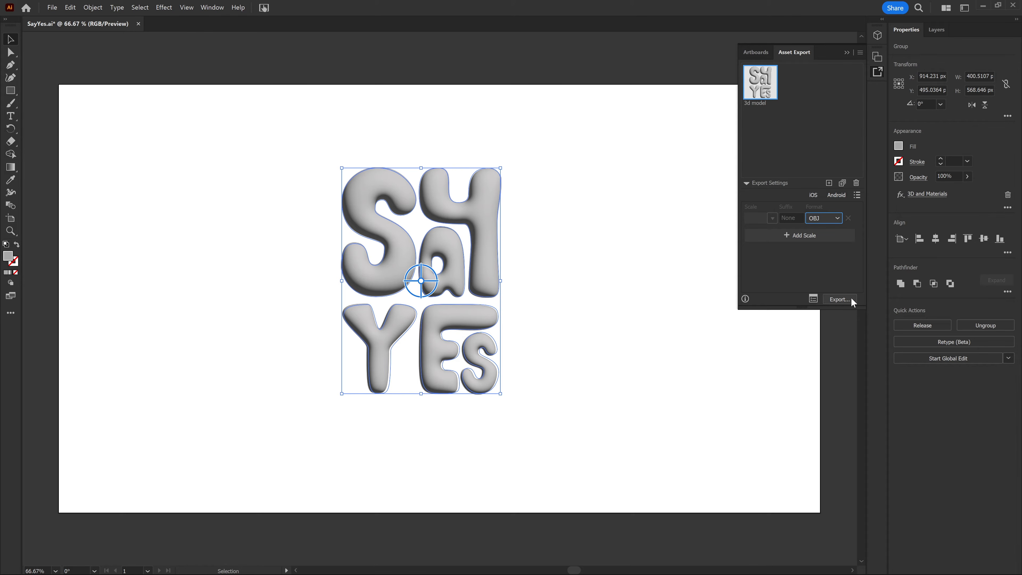
{"action": "left_click", "coordinate": [839, 299]}
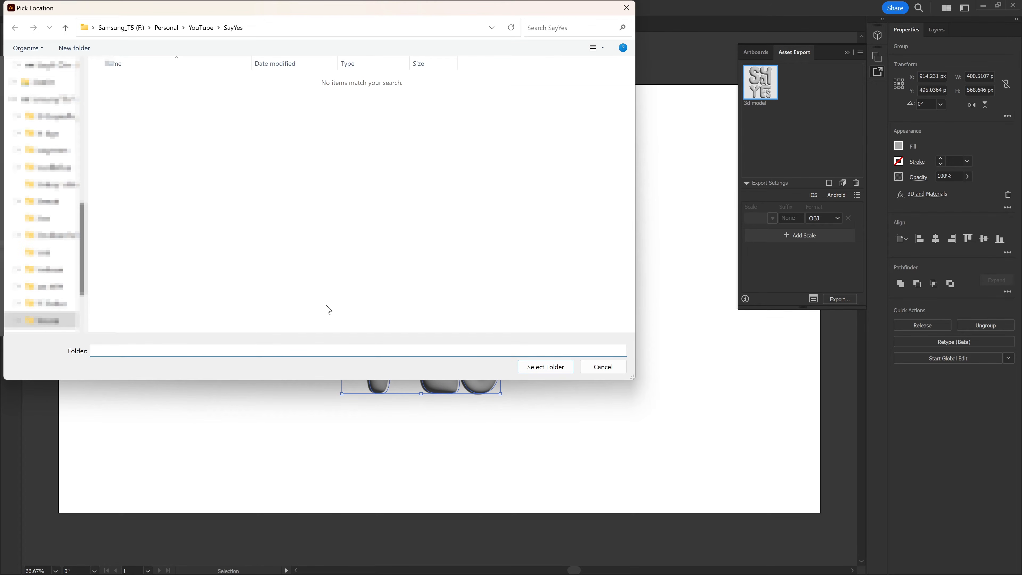
{"action": "left_click", "coordinate": [533, 368]}
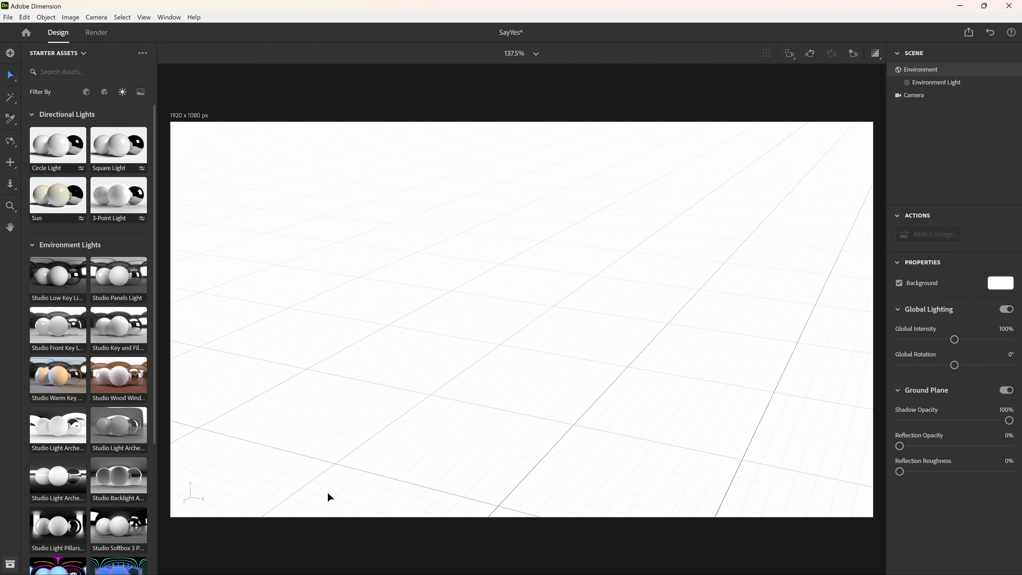
Step: Switch to Adobe Dimension and import 3d model.obj from the SayYes folder into the empty scene
{"action": "left_click", "coordinate": [8, 17]}
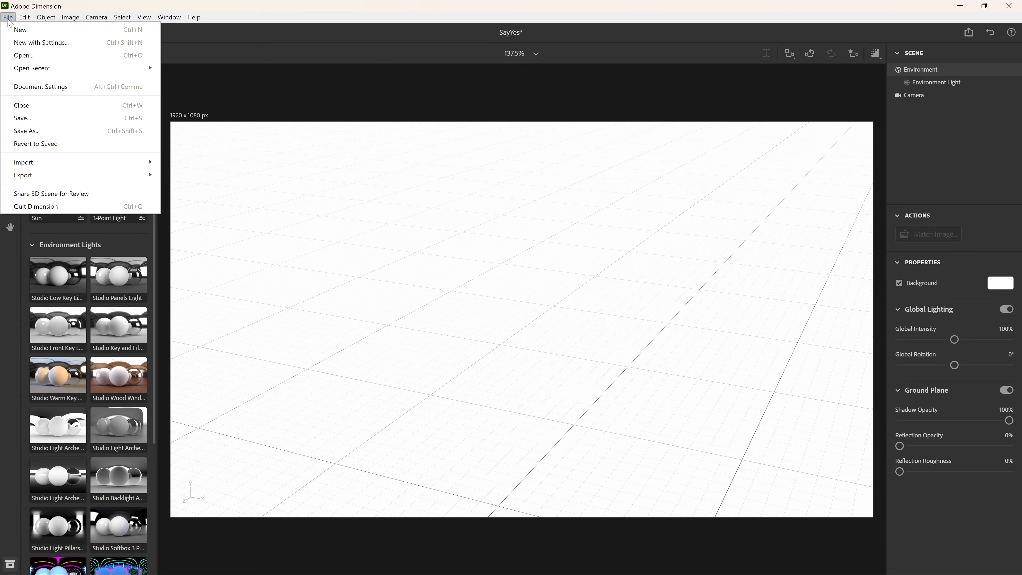
{"action": "mouse_move", "coordinate": [80, 169]}
{"action": "left_click", "coordinate": [192, 163]}
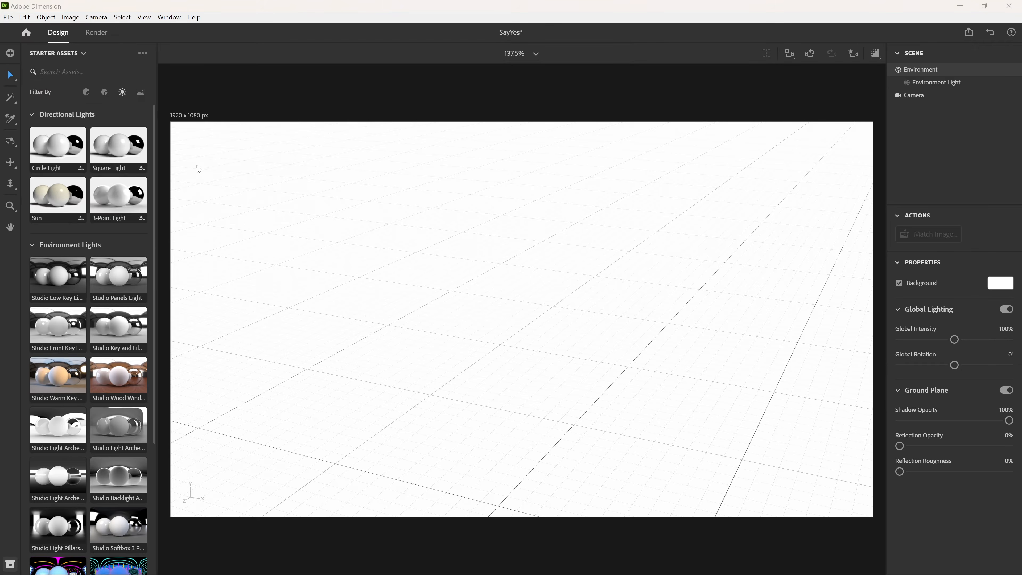
{"action": "left_click", "coordinate": [135, 92]}
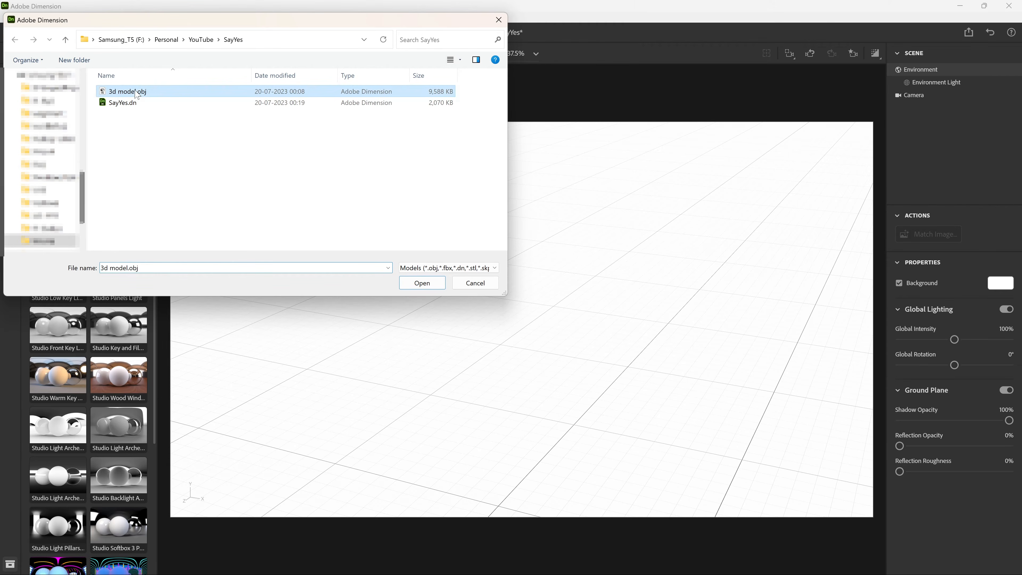
{"action": "left_click", "coordinate": [426, 284]}
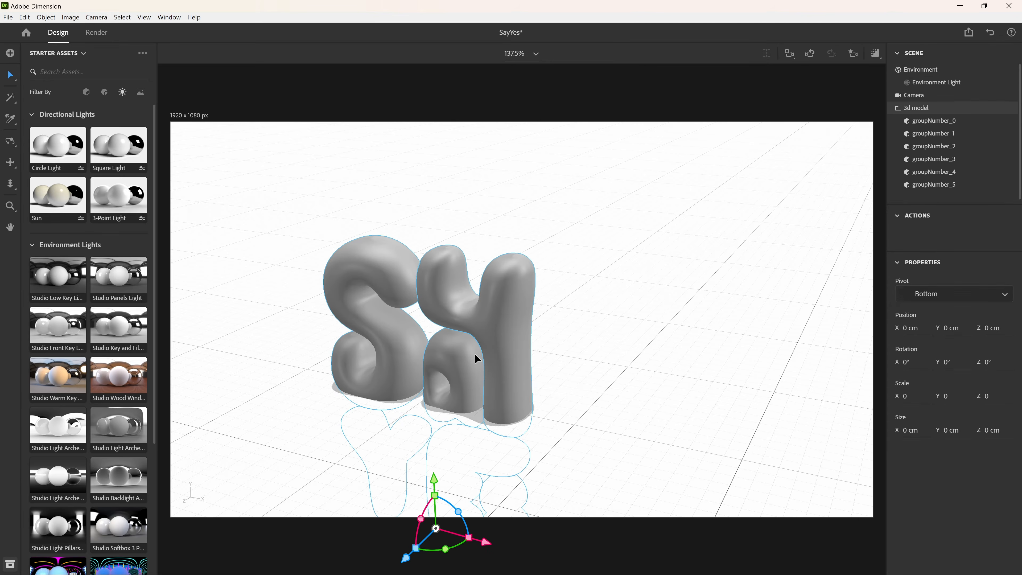
Step: Lay the lettering flat above the ground at Y 2.3 cm with rotation 90°, 180°, -180°, and view the scene from the top
{"action": "left_click_drag", "start_coordinate": [430, 479], "coordinate": [424, 315]}
{"action": "left_click", "coordinate": [651, 355]}
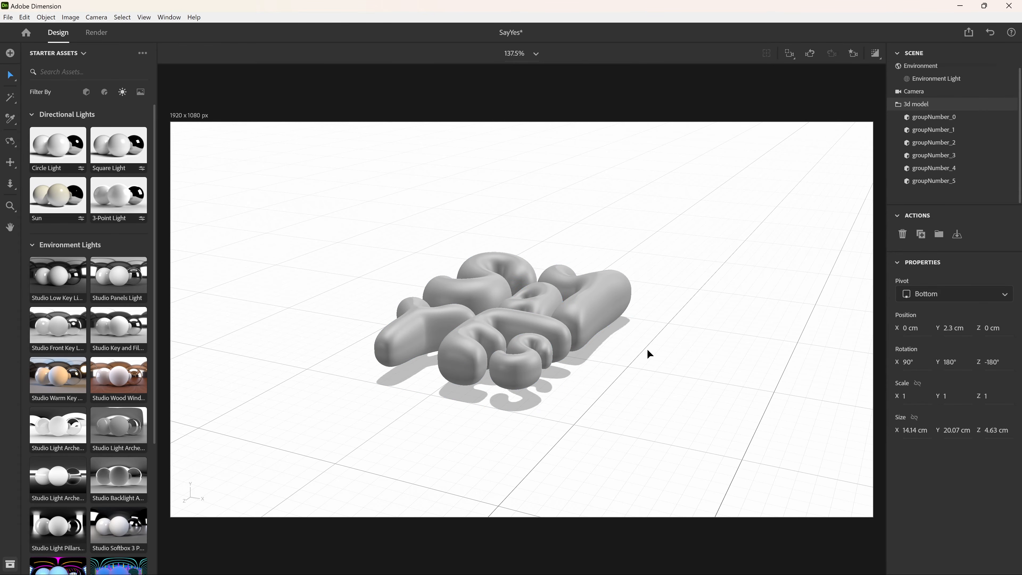
{"action": "left_click", "coordinate": [101, 18]}
{"action": "mouse_move", "coordinate": [181, 175]}
{"action": "left_click", "coordinate": [286, 177]}
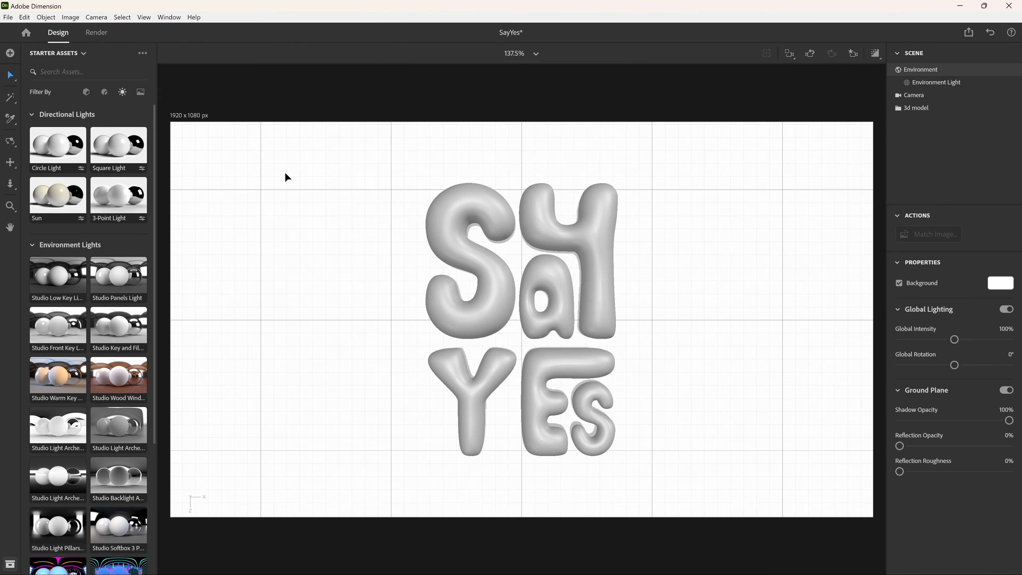
Step: Apply the standard Metal material to the entire lettering model
{"action": "left_click", "coordinate": [541, 240]}
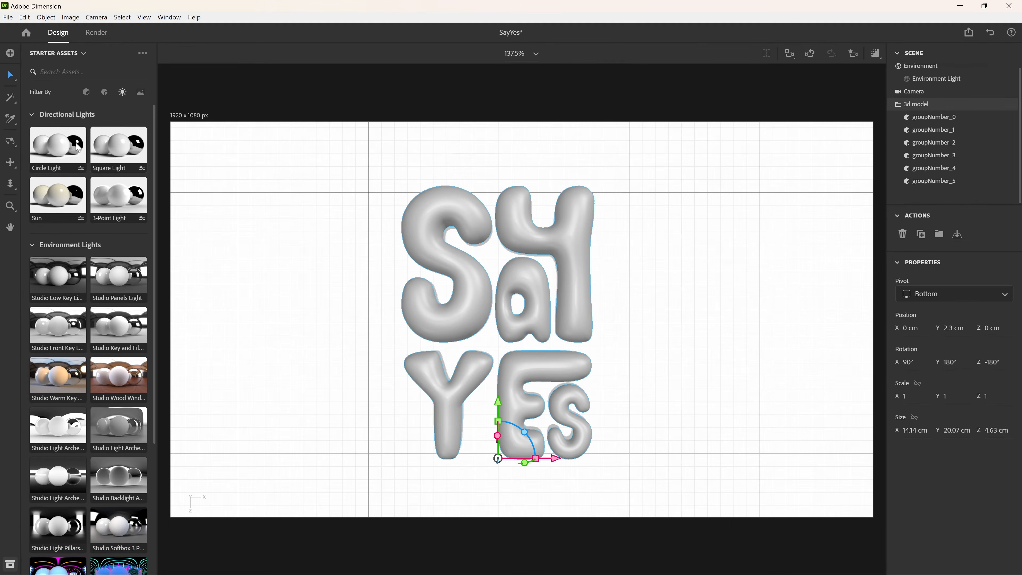
{"action": "left_click", "coordinate": [104, 92]}
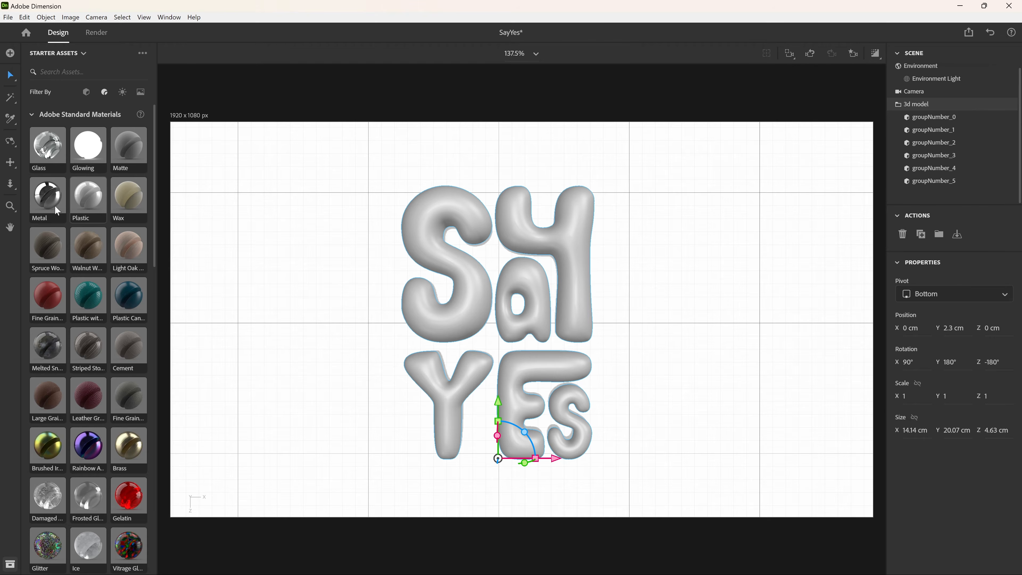
{"action": "left_click", "coordinate": [45, 198]}
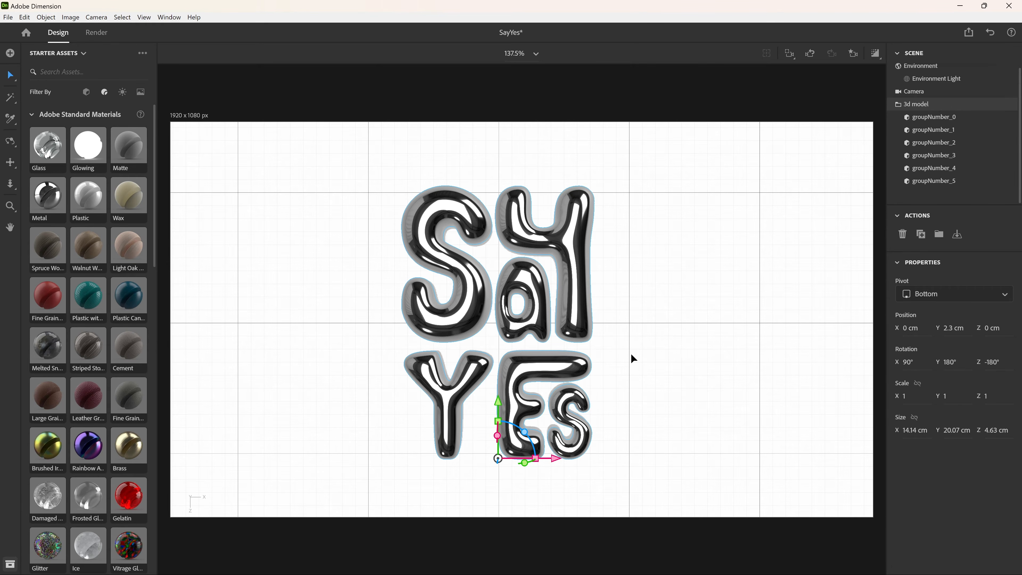
{"action": "left_click", "coordinate": [640, 279]}
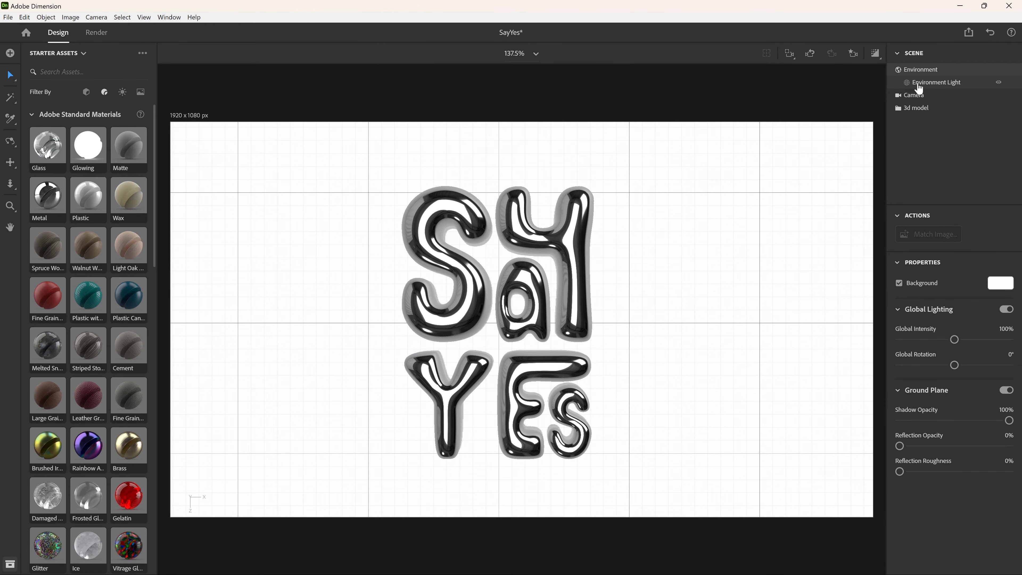
Step: Replace the environment light's image with the purple abstract image file from the SayYes folder
{"action": "left_click", "coordinate": [935, 87]}
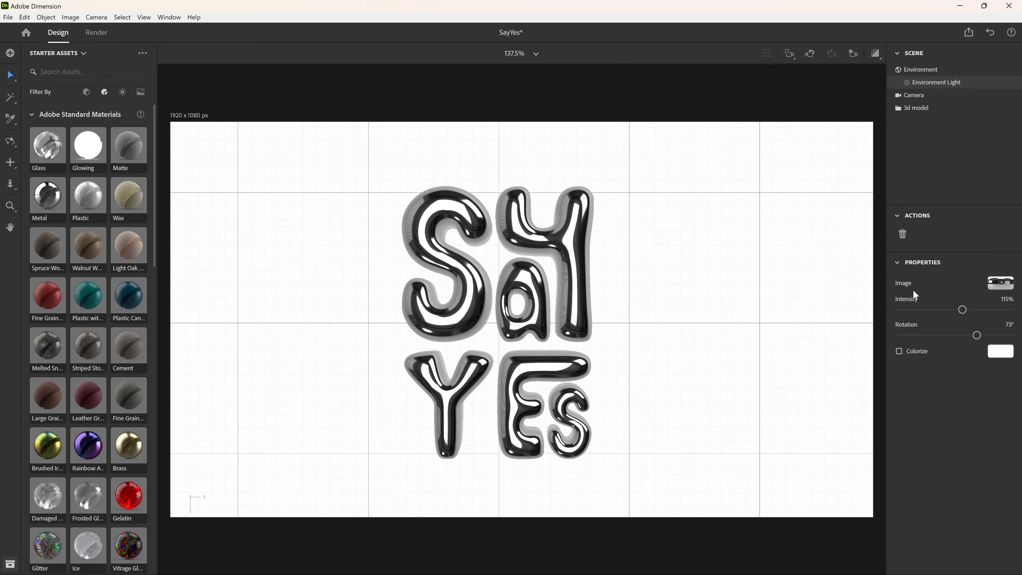
{"action": "left_click", "coordinate": [994, 287]}
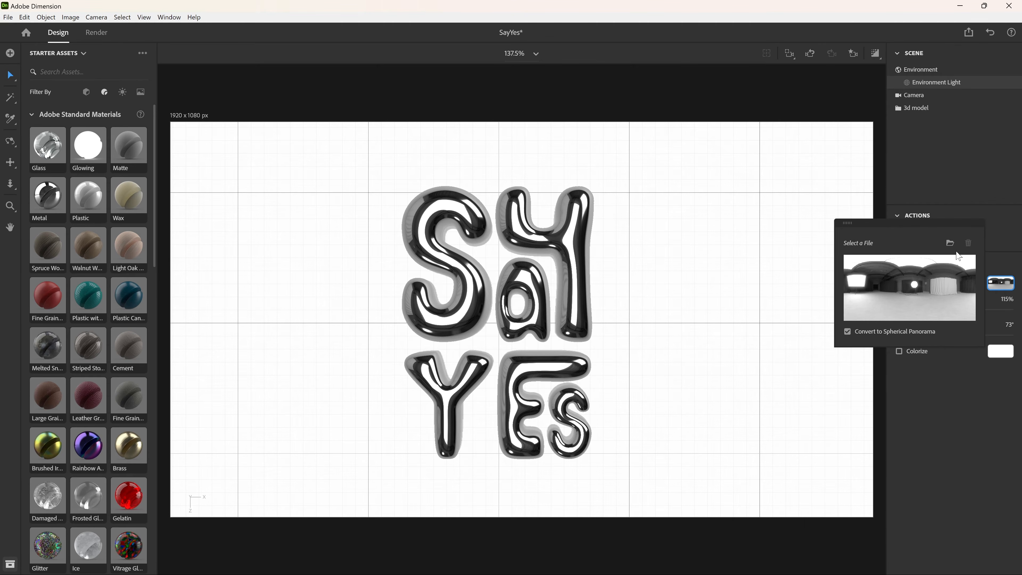
{"action": "left_click", "coordinate": [951, 243]}
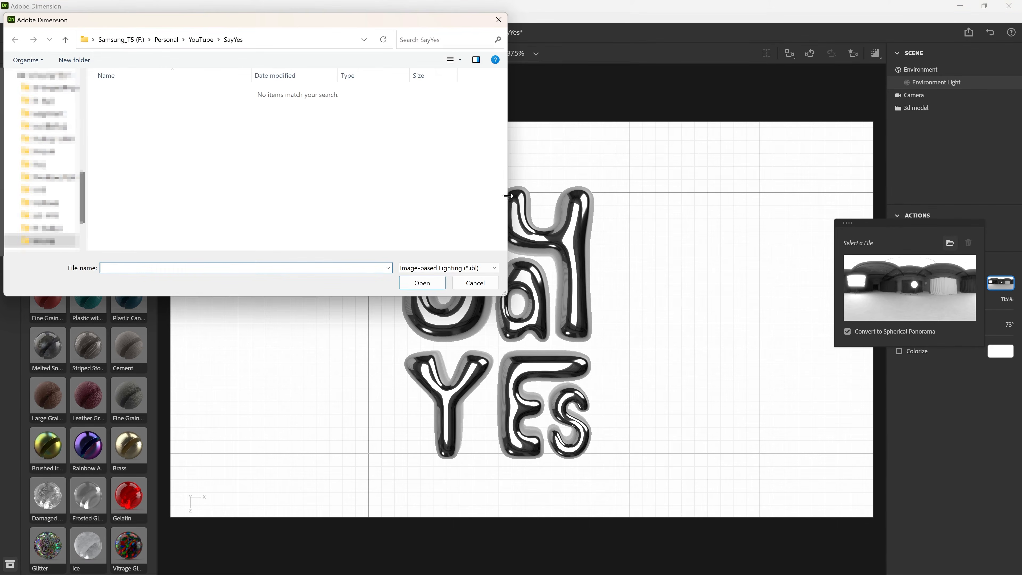
{"action": "left_click", "coordinate": [449, 274]}
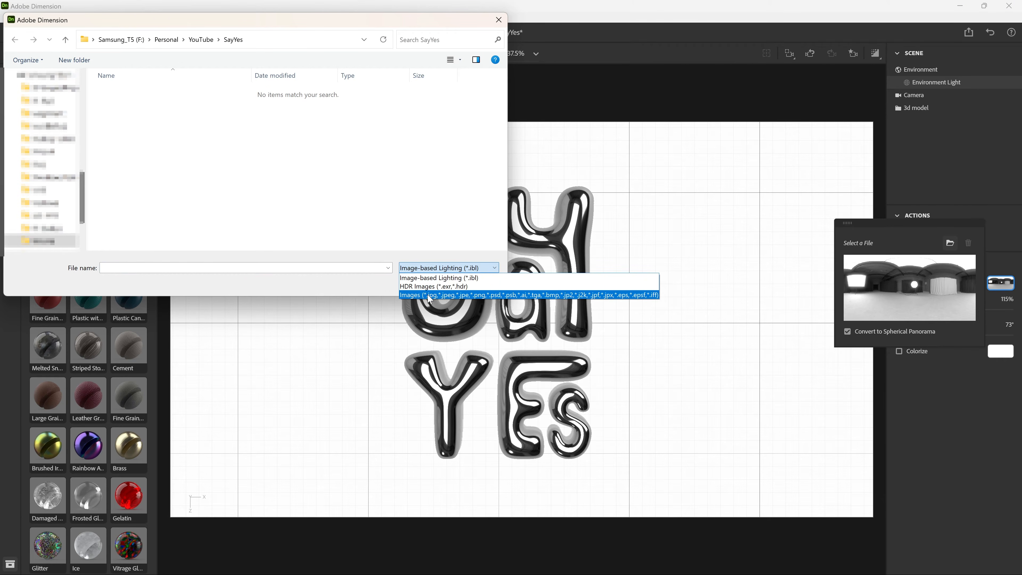
{"action": "left_click", "coordinate": [447, 293]}
{"action": "left_click", "coordinate": [161, 114]}
{"action": "left_click", "coordinate": [422, 283]}
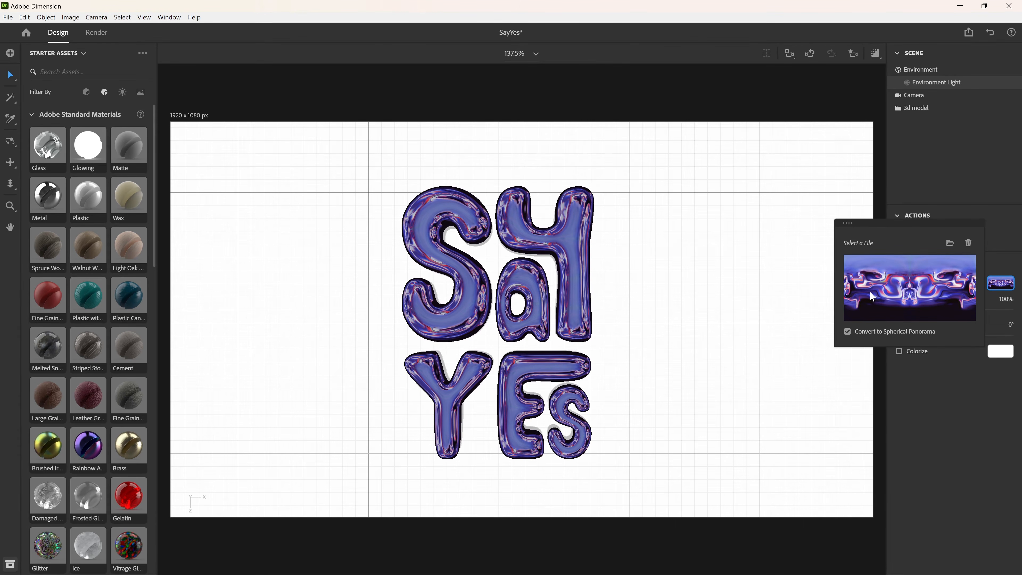
{"action": "left_click", "coordinate": [744, 218]}
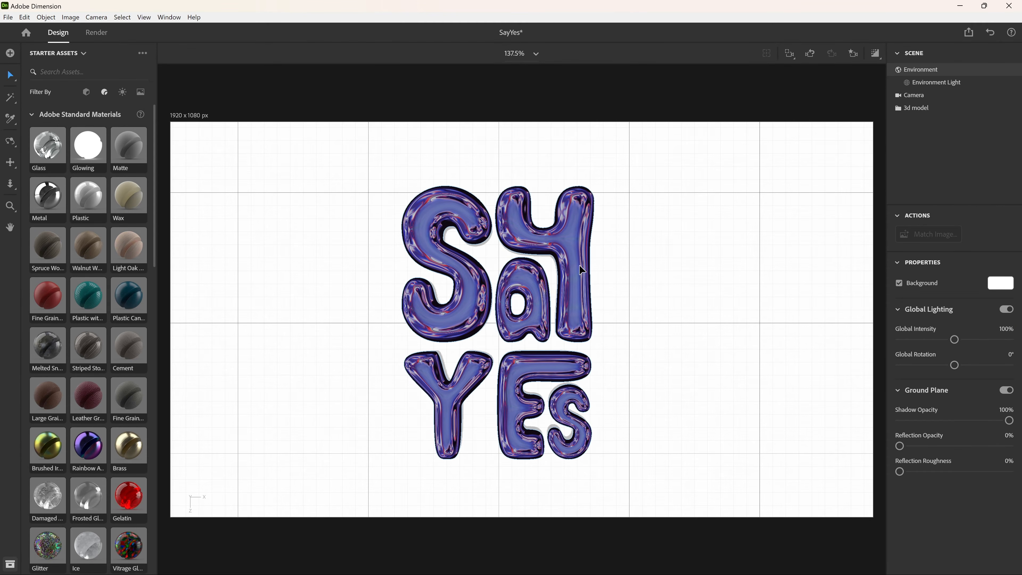
Step: Check the lettering and its shadows in the render preview, and turn the preview off again
{"action": "left_click", "coordinate": [875, 56]}
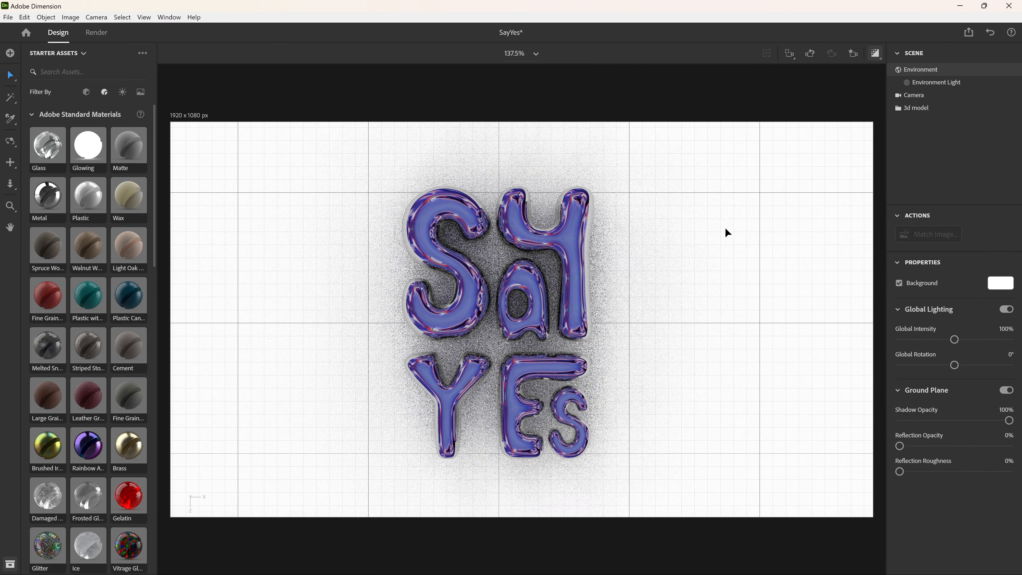
{"action": "left_click", "coordinate": [874, 55]}
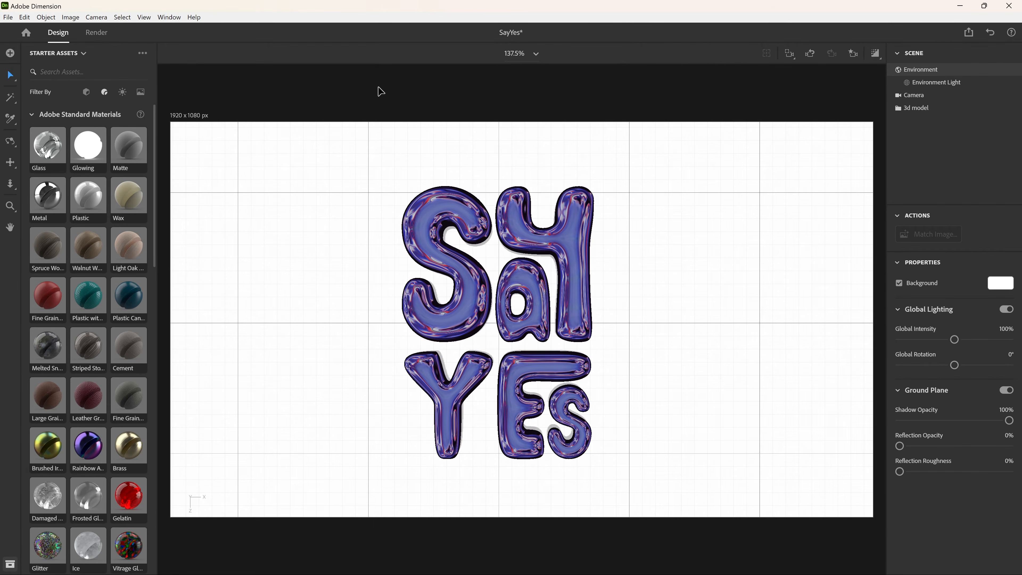
Step: Add a Sun light with rotation -135°, height 56.8° and cloudiness 34%
{"action": "left_click", "coordinate": [122, 92]}
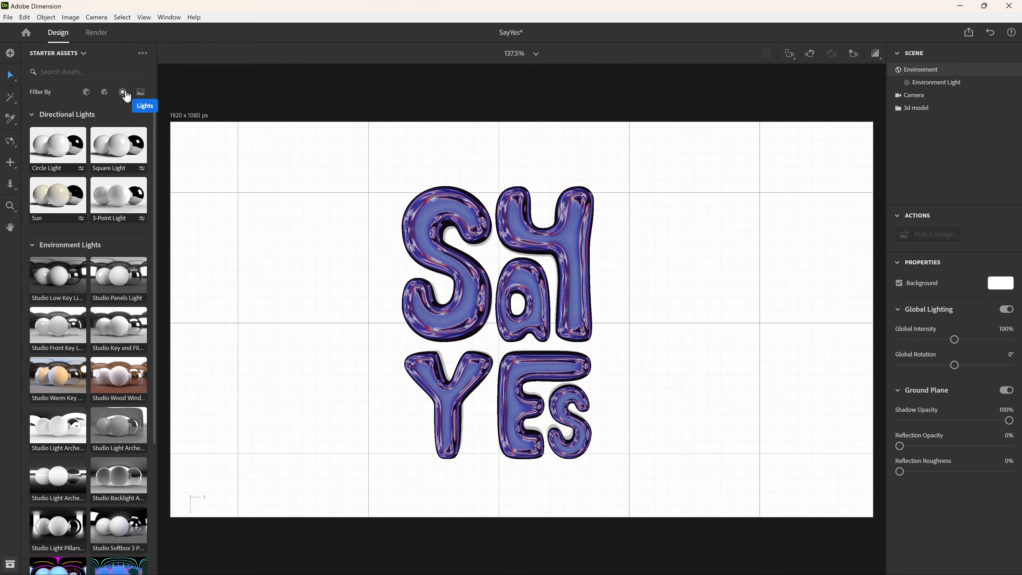
{"action": "left_click", "coordinate": [60, 197]}
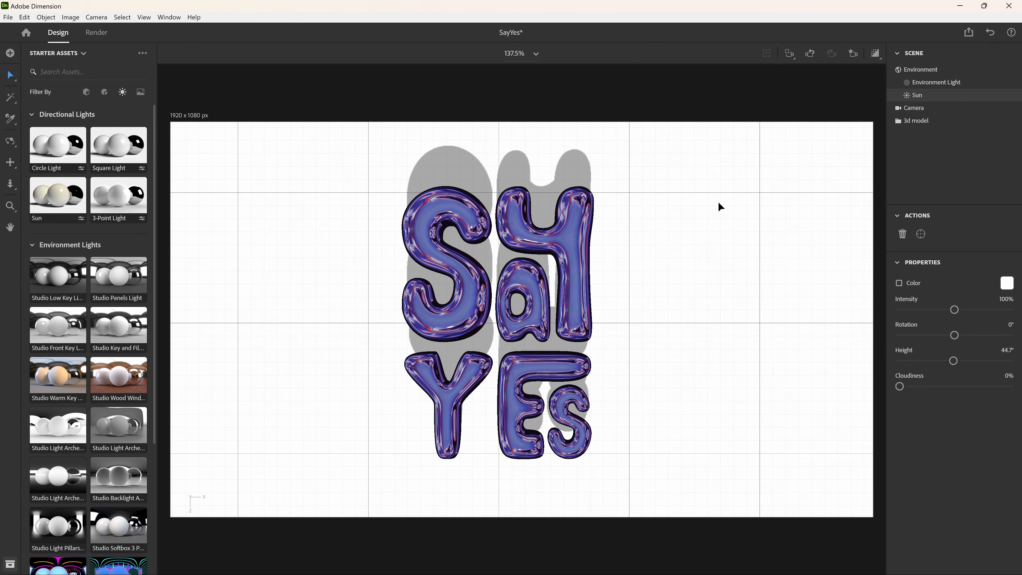
{"action": "left_click_drag", "start_coordinate": [954, 340], "coordinate": [969, 362]}
{"action": "left_click_drag", "start_coordinate": [900, 387], "coordinate": [937, 389]}
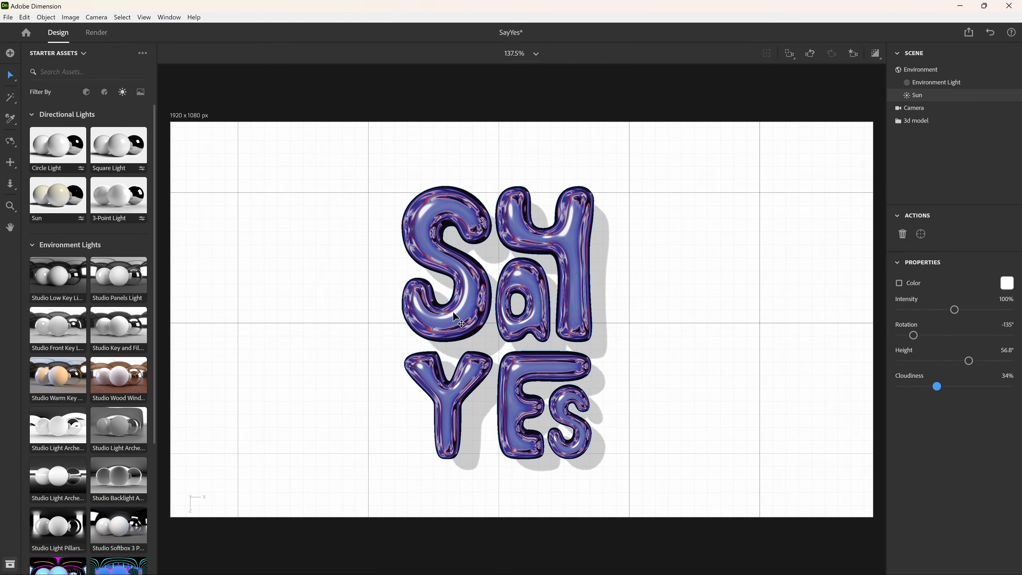
Step: Soften the Sun light's shadows by raising its cloudiness to about the middle of its range
{"action": "left_click_drag", "start_coordinate": [937, 389], "coordinate": [866, 388]}
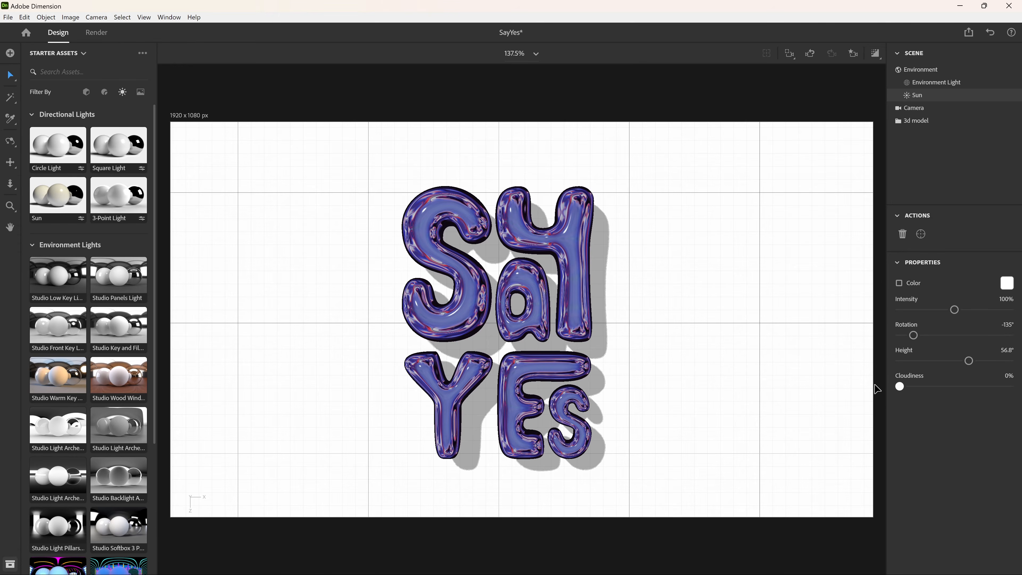
{"action": "left_click_drag", "start_coordinate": [898, 388], "coordinate": [954, 387]}
{"action": "left_click", "coordinate": [600, 251]}
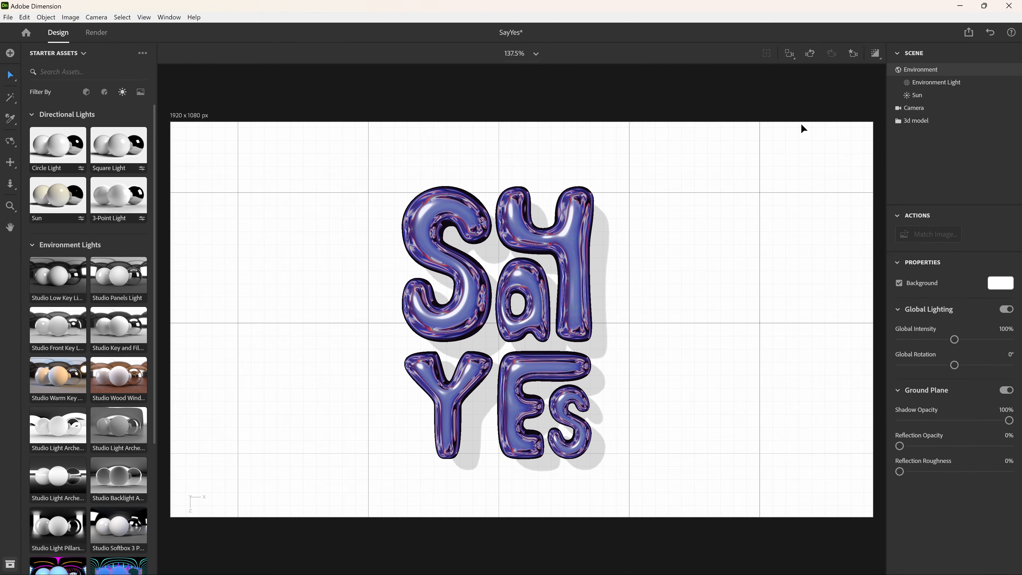
Step: Set the ground plane's shadow opacity to 91% while checking the lettering's shadows in the render preview
{"action": "left_click", "coordinate": [875, 53]}
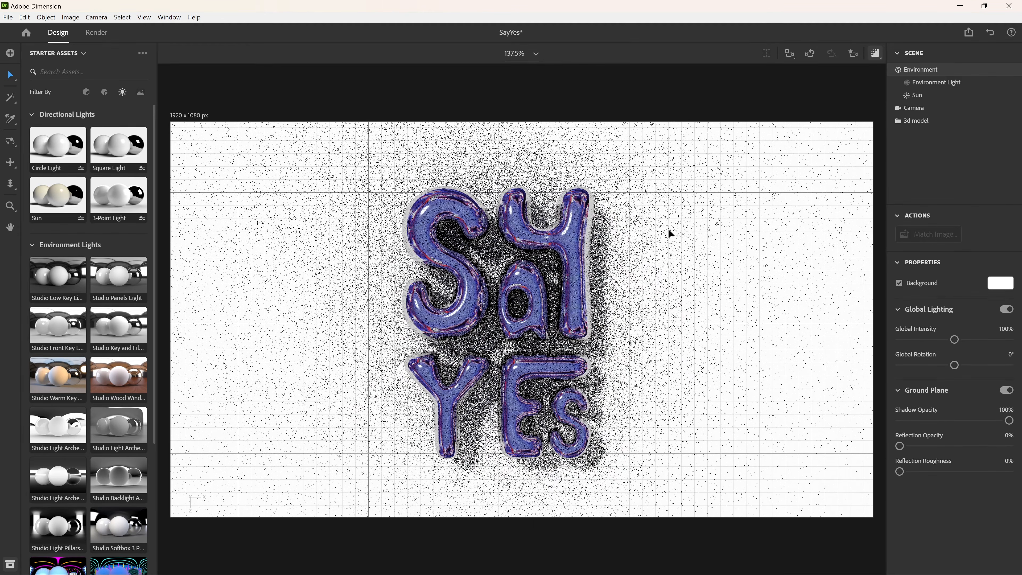
{"action": "mouse_move", "coordinate": [1009, 420]}
{"action": "left_mouse_down"}
{"action": "mouse_move", "coordinate": [964, 421]}
{"action": "mouse_move", "coordinate": [998, 420]}
{"action": "left_mouse_up"}
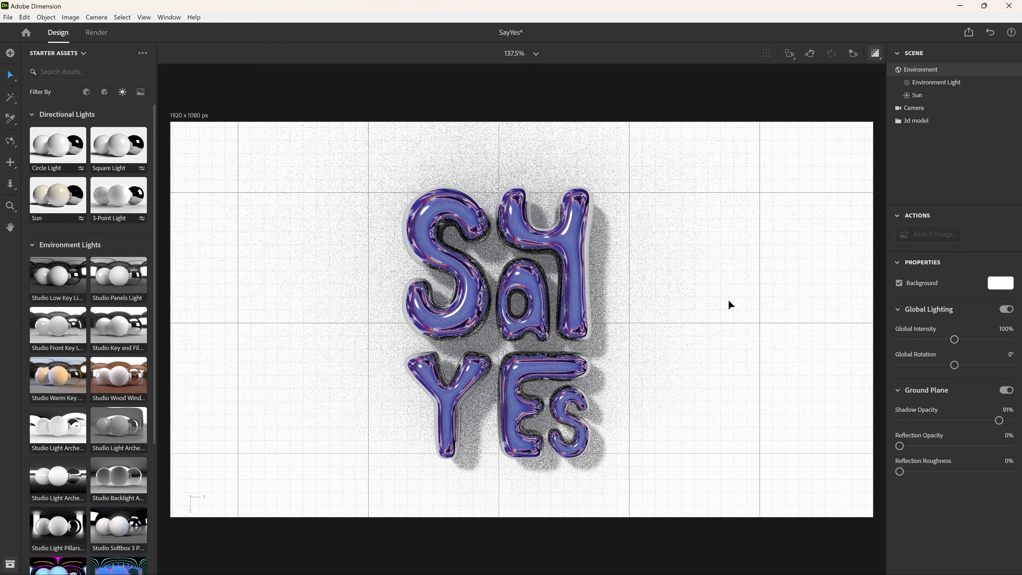
{"action": "left_click", "coordinate": [874, 52]}
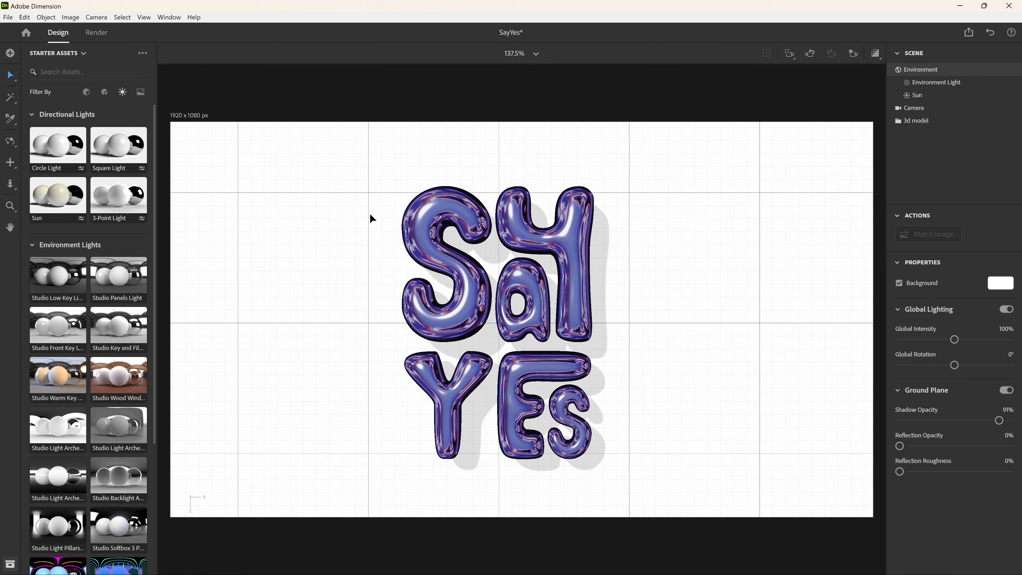
Step: Render the scene at High (Slow) quality as a 16-bit PSD with the export filename SayYes_3drender
{"action": "left_click", "coordinate": [101, 35]}
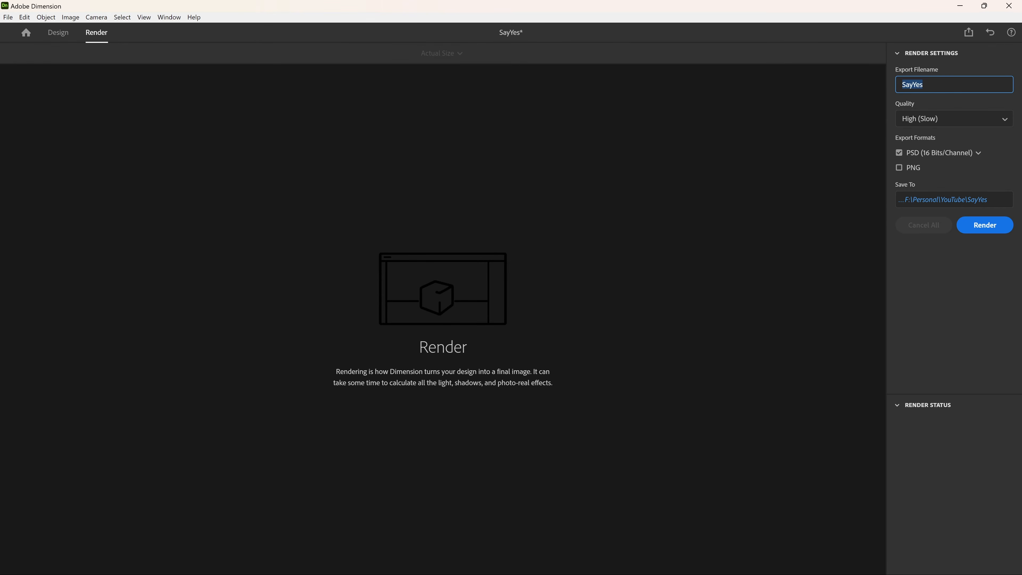
{"action": "left_click", "coordinate": [929, 123]}
{"action": "left_click", "coordinate": [924, 170]}
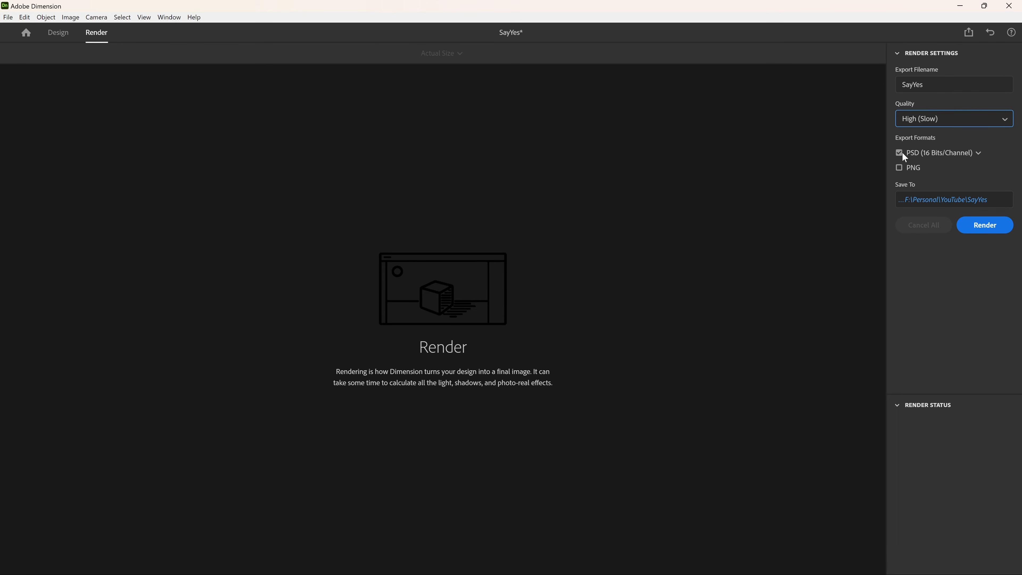
{"action": "left_click", "coordinate": [987, 226]}
{"action": "left_click", "coordinate": [536, 290]}
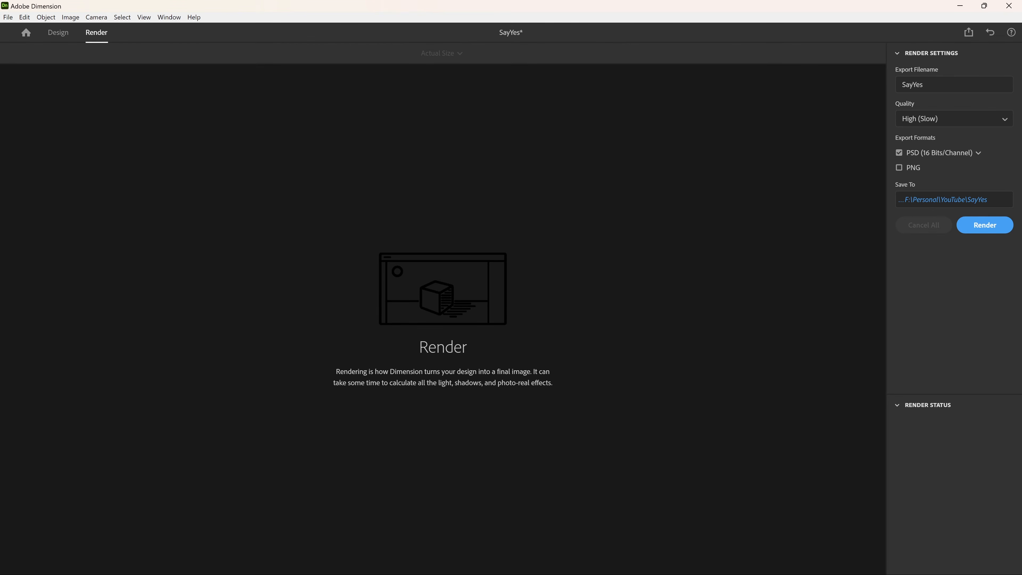
{"action": "left_click", "coordinate": [980, 226]}
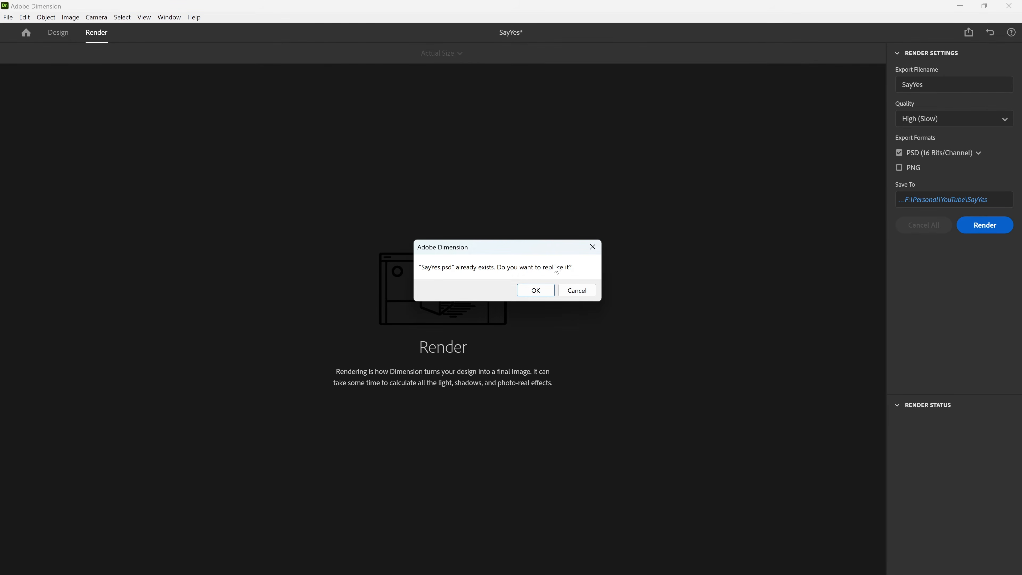
{"action": "left_click", "coordinate": [551, 287]}
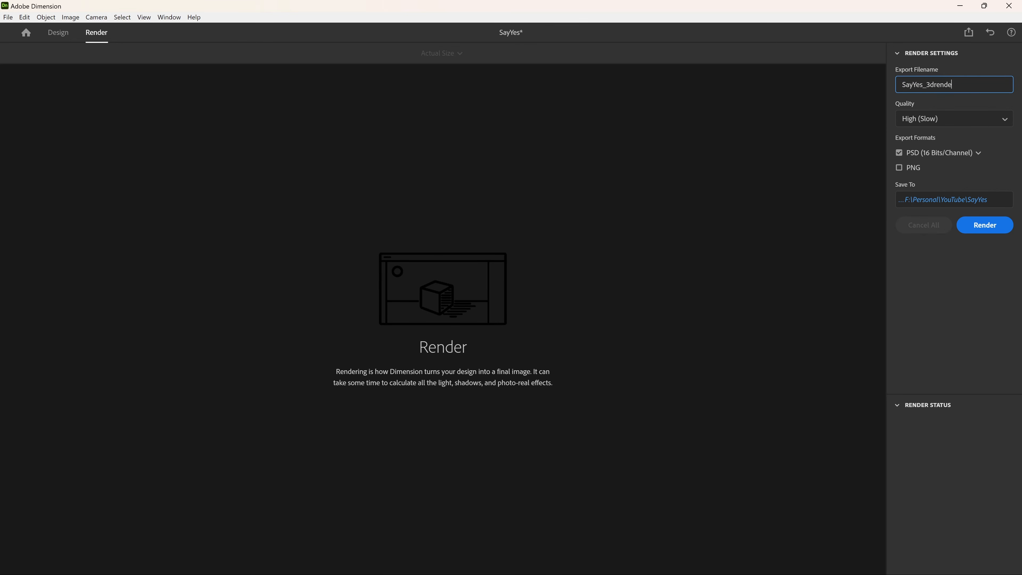
{"action": "left_click", "coordinate": [991, 232]}
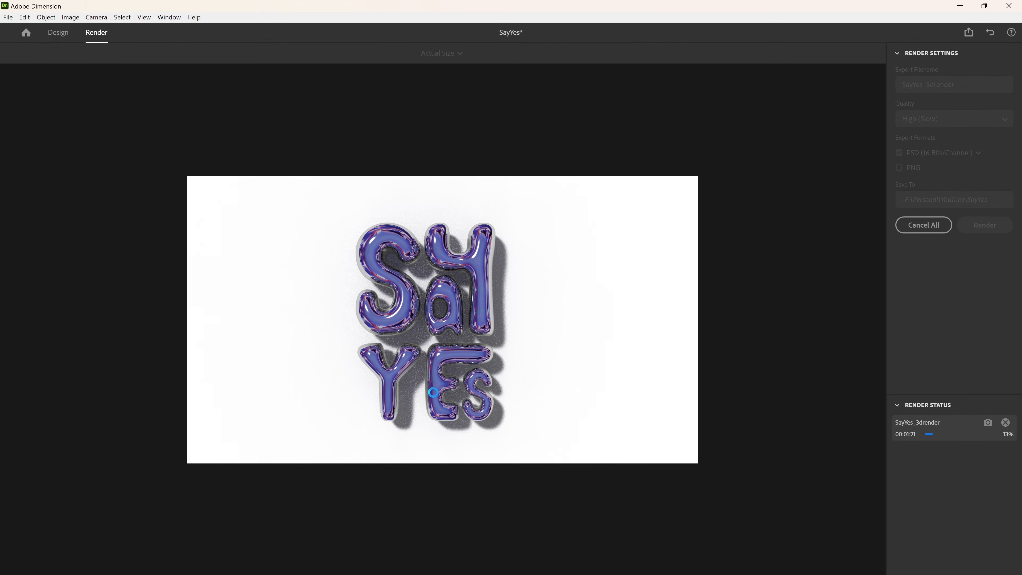
Step: Switch to Photoshop and examine the Logo and Text Pattern groups in SayYes.psd
{"action": "left_click", "coordinate": [580, 566]}
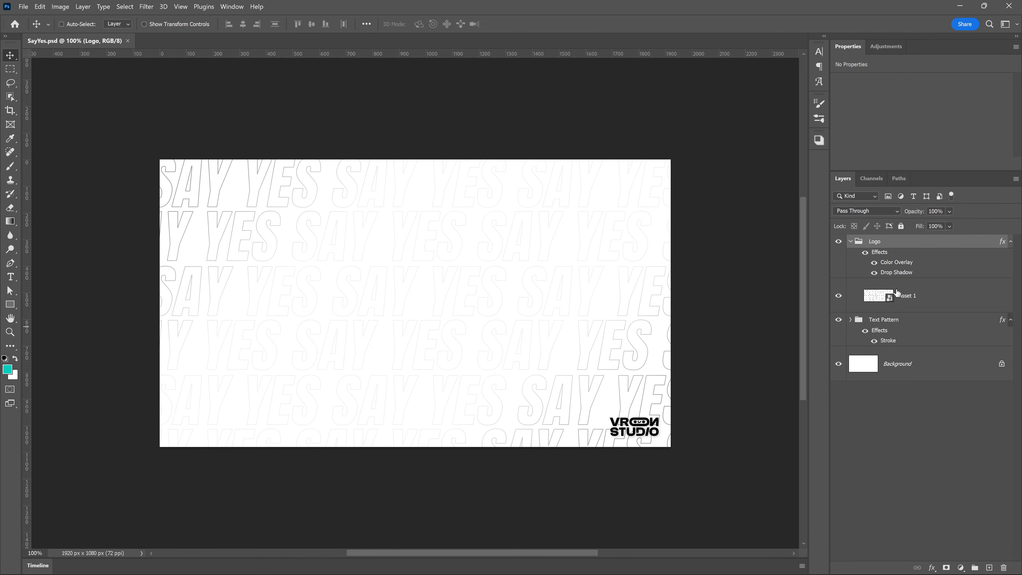
{"action": "left_click", "coordinate": [850, 241]}
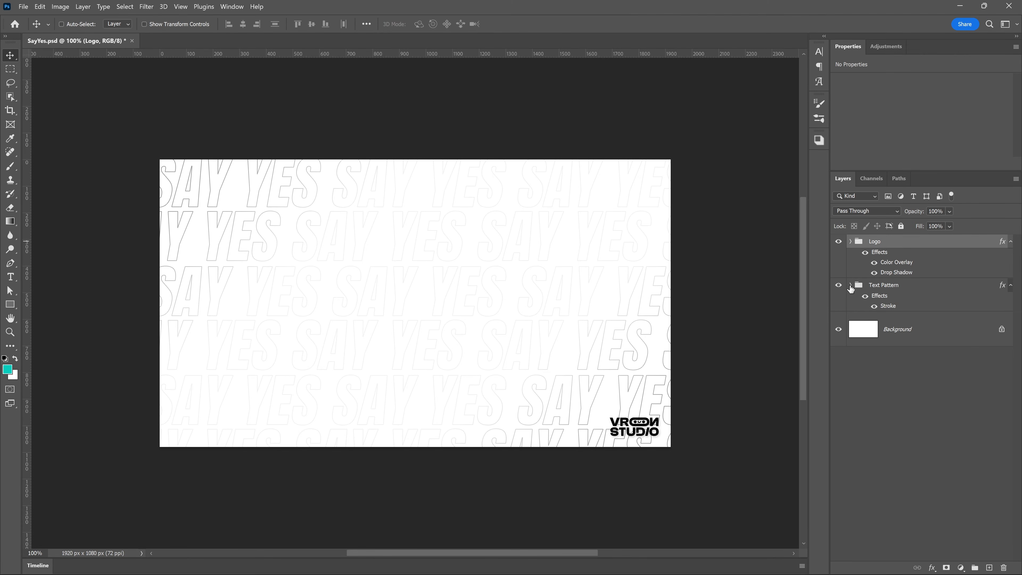
{"action": "left_click", "coordinate": [849, 285]}
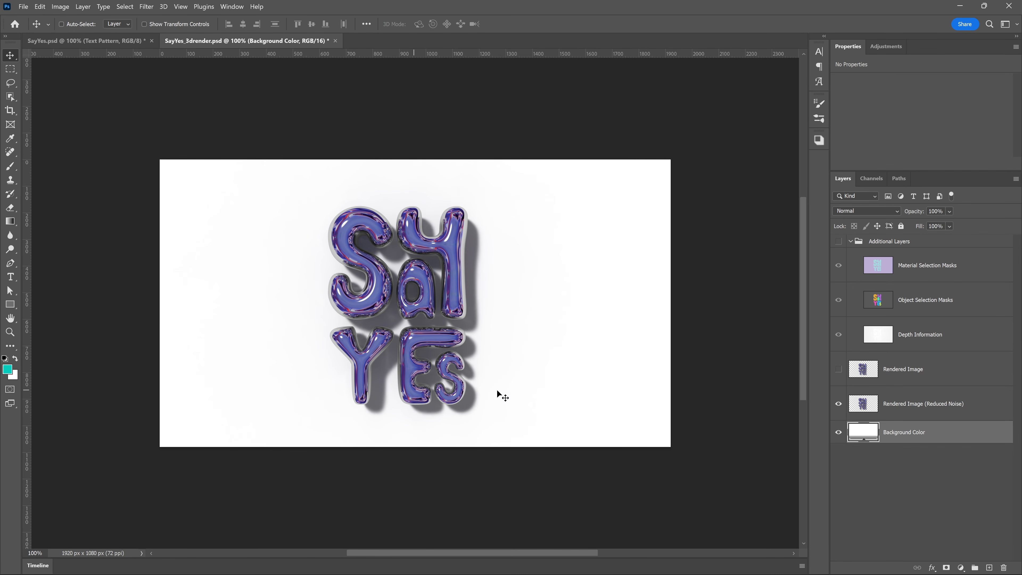
Step: Hide the Background Color layer in SayYes_3drender.psd and move the Rendered Image (Reduced Noise) layer slightly up to X -10, Y -29 px
{"action": "left_click", "coordinate": [839, 433]}
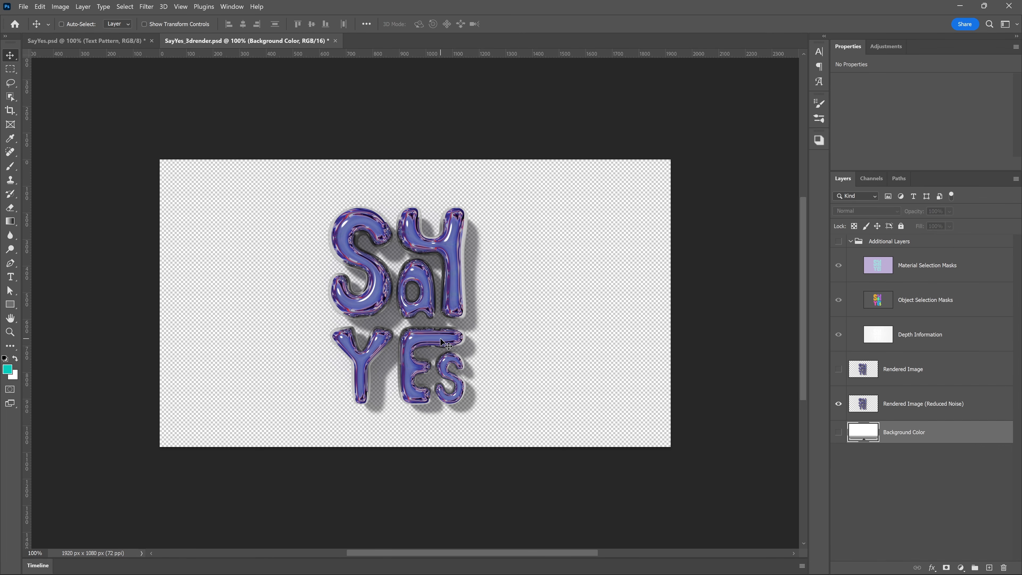
{"action": "scroll", "coordinate": [424, 338], "scroll_direction": "up", "scroll_amount": 7, "text": "alt"}
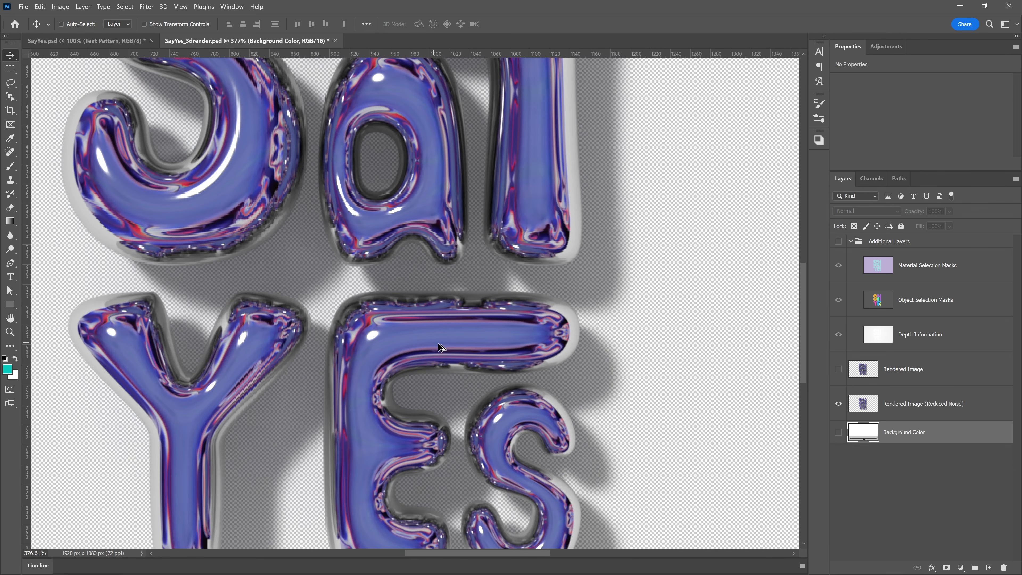
{"action": "left_click", "coordinate": [916, 404]}
{"action": "left_click_drag", "start_coordinate": [541, 346], "coordinate": [528, 280]}
{"action": "scroll", "coordinate": [382, 346], "scroll_direction": "down", "scroll_amount": 6, "text": "alt"}
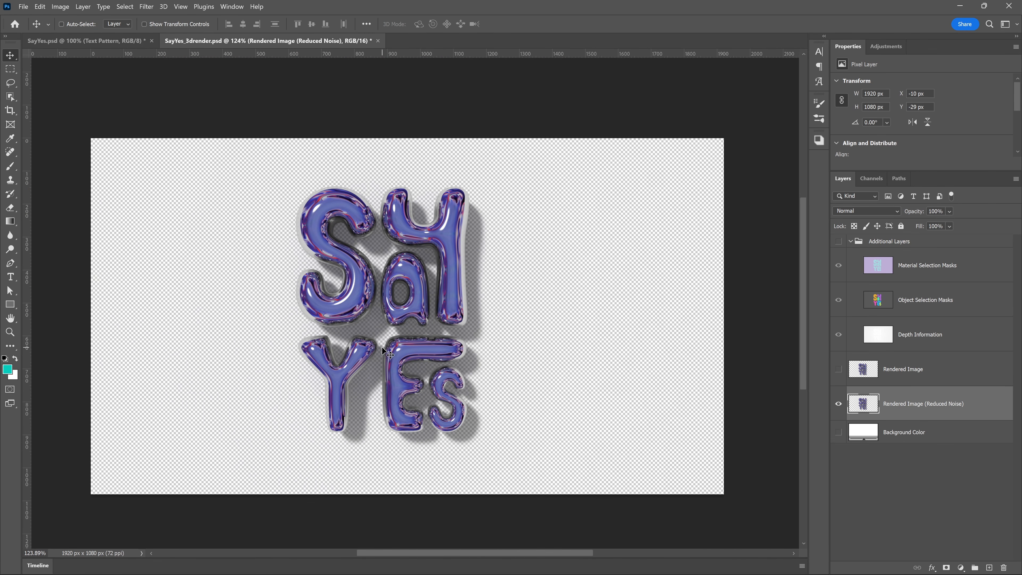
Step: Duplicate the Rendered Image (Reduced Noise) layer into the SayYes.psd document
{"action": "right_click", "coordinate": [990, 402]}
{"action": "left_click", "coordinate": [909, 209]}
{"action": "left_click", "coordinate": [484, 194]}
{"action": "left_click", "coordinate": [485, 205]}
{"action": "left_click", "coordinate": [604, 157]}
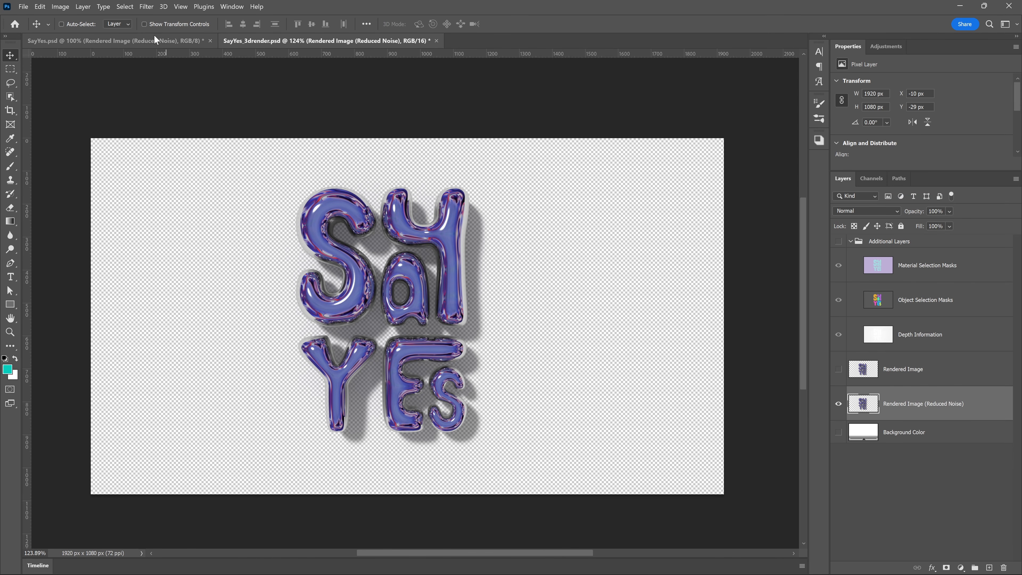
Step: Center the duplicated lettering layer horizontally and vertically on the SayYes.psd canvas
{"action": "left_click", "coordinate": [155, 37]}
{"action": "left_click_drag", "start_coordinate": [413, 262], "coordinate": [411, 270]}
{"action": "key", "text": "ctrl+a"}
{"action": "left_click", "coordinate": [243, 24]}
{"action": "left_click", "coordinate": [311, 24]}
{"action": "key", "text": "ctrl+d"}
Step: Enlarge the lettering layer from its center to 2137 × 1202 px and convert it to a smart object
{"action": "key", "text": "ctrl+t"}
{"action": "left_click_drag", "start_coordinate": [670, 160], "coordinate": [699, 144], "text": "alt"}
{"action": "key", "text": "Return"}
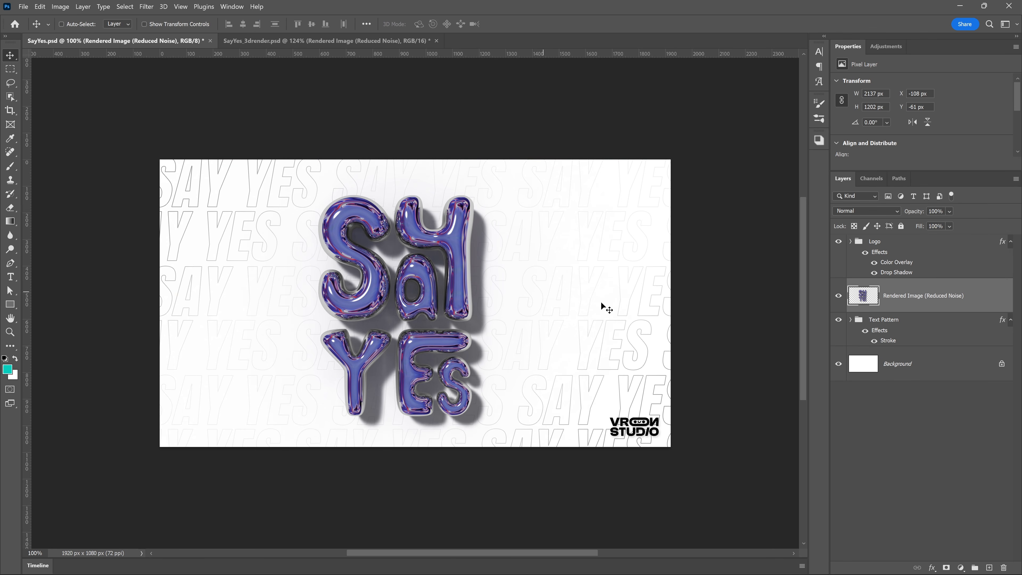
{"action": "right_click", "coordinate": [997, 296]}
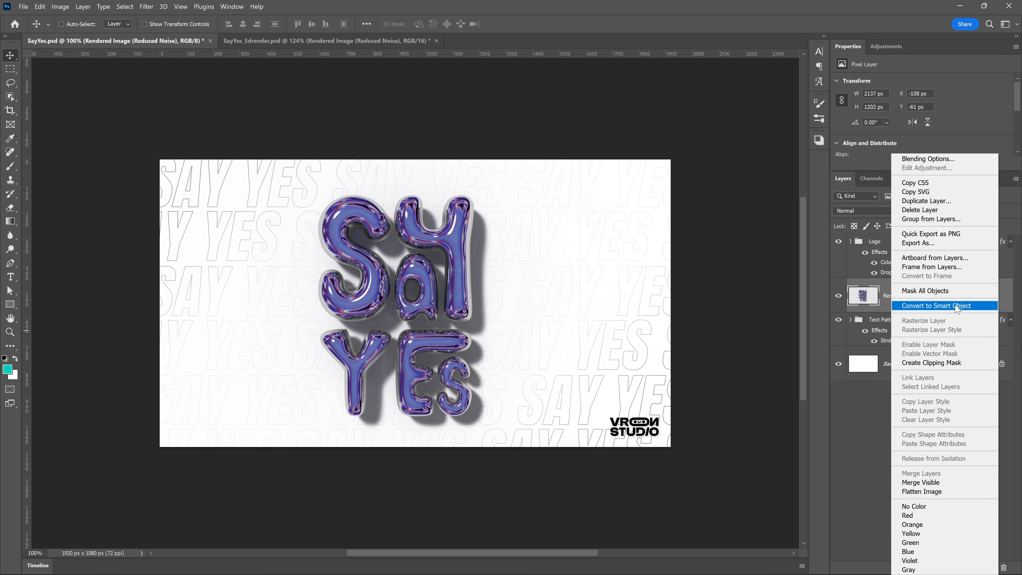
{"action": "left_click", "coordinate": [957, 308]}
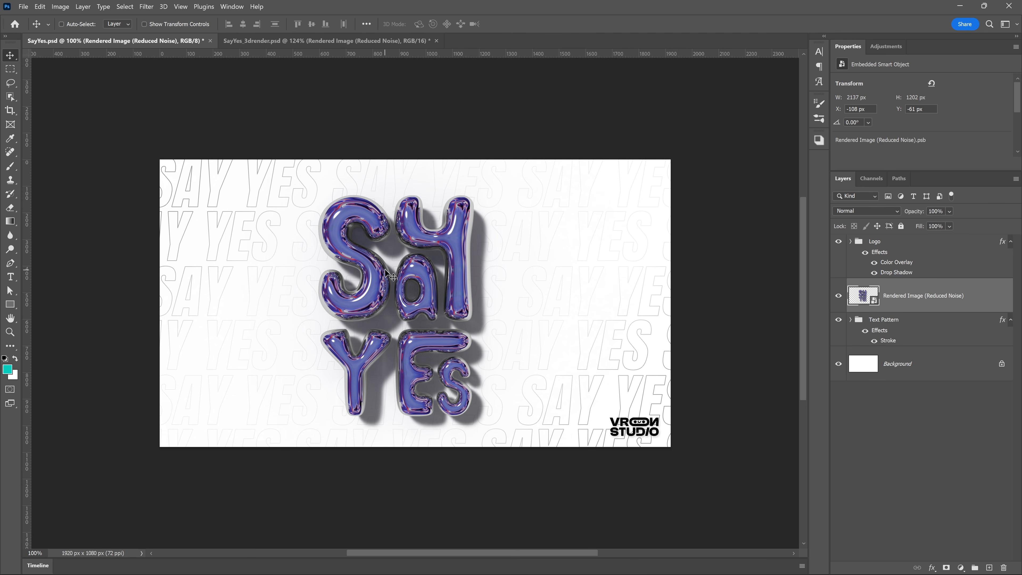
Step: Apply an S-shaped RGB Curves adjustment to the lettering with lifted blacks and a highlight point at input 171, output 188
{"action": "key", "text": "ctrl+m"}
{"action": "left_click_drag", "start_coordinate": [456, 100], "coordinate": [608, 97]}
{"action": "left_click_drag", "start_coordinate": [569, 241], "coordinate": [569, 248]}
{"action": "left_click_drag", "start_coordinate": [614, 201], "coordinate": [614, 188]}
{"action": "left_click_drag", "start_coordinate": [528, 282], "coordinate": [528, 271]}
{"action": "left_click_drag", "start_coordinate": [569, 249], "coordinate": [567, 244]}
{"action": "left_click_drag", "start_coordinate": [614, 188], "coordinate": [616, 183]}
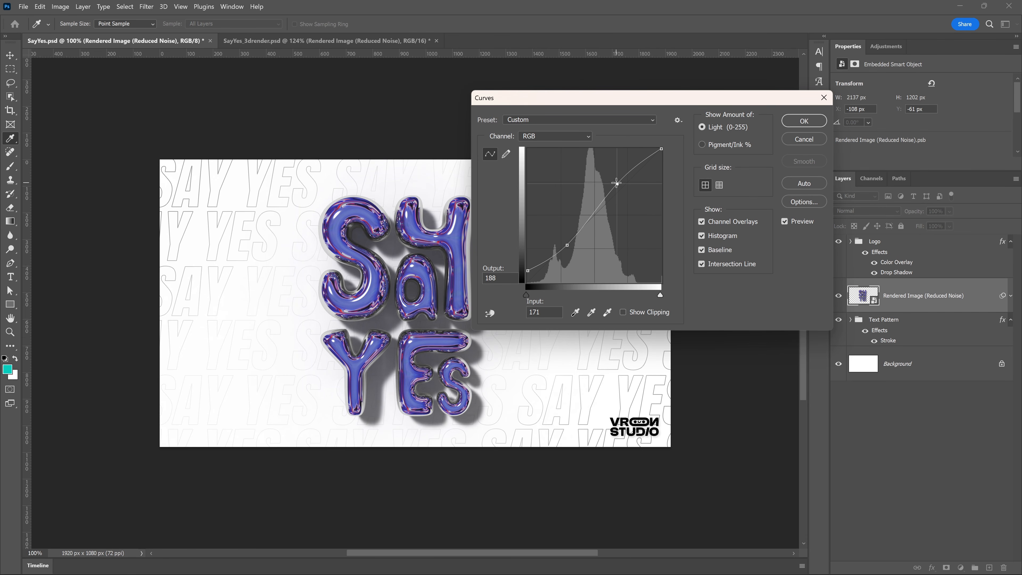
{"action": "left_click", "coordinate": [793, 125]}
Step: Recolor the Text Pattern group's stroke gradient to run between red and blue sampled from the lettering
{"action": "double_click", "coordinate": [887, 371]}
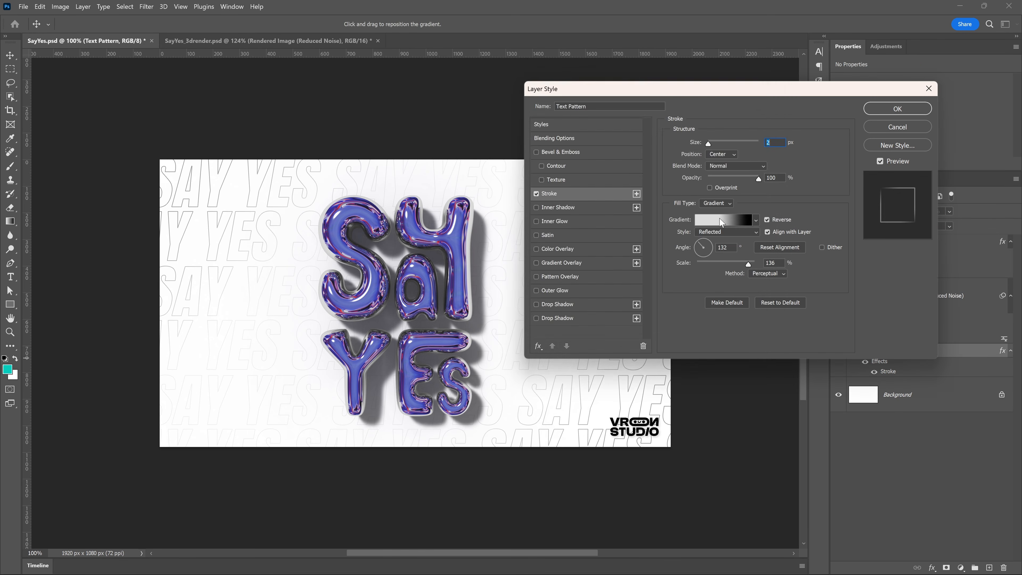
{"action": "left_click", "coordinate": [720, 219]}
{"action": "left_click", "coordinate": [543, 273]}
{"action": "left_click", "coordinate": [459, 282]}
{"action": "left_click", "coordinate": [668, 272]}
{"action": "left_click", "coordinate": [454, 314]}
{"action": "left_click", "coordinate": [746, 96]}
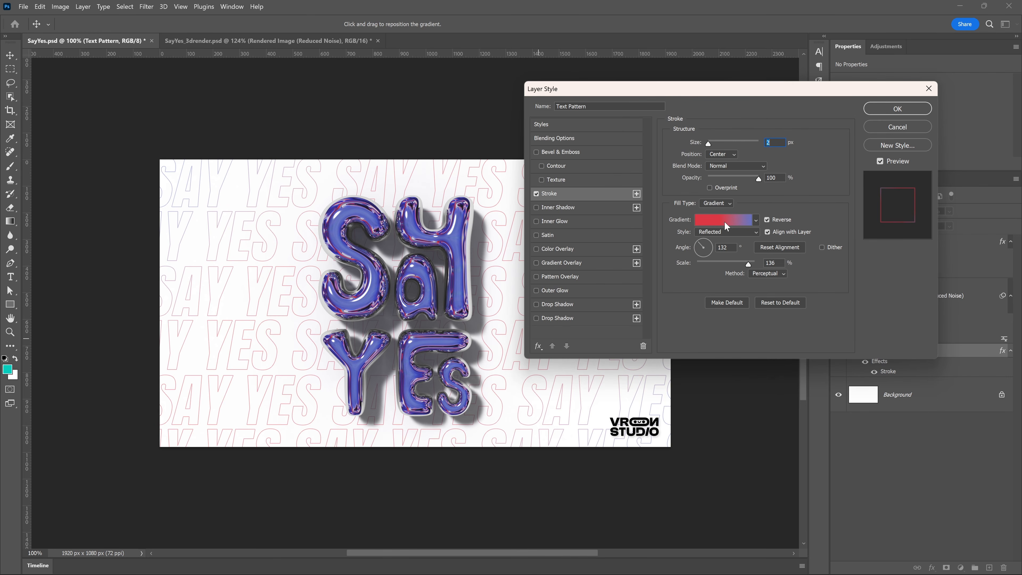
Step: Set the Text Pattern stroke's gradient scale to 112% and its size to 3 px
{"action": "left_click_drag", "start_coordinate": [747, 264], "coordinate": [737, 265]}
{"action": "left_click", "coordinate": [773, 142]}
{"action": "key", "text": "Up"}
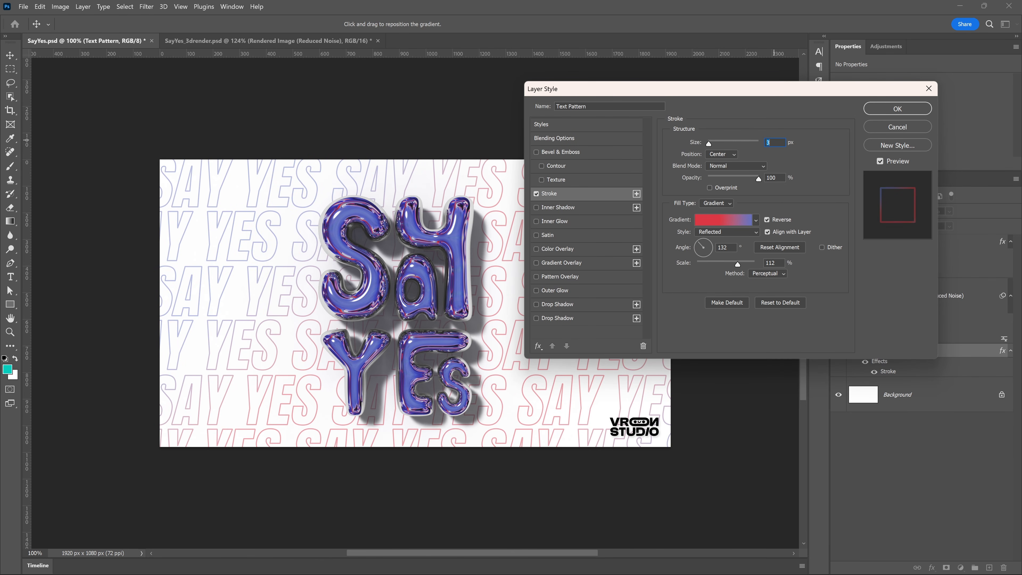
{"action": "key", "text": "Return"}
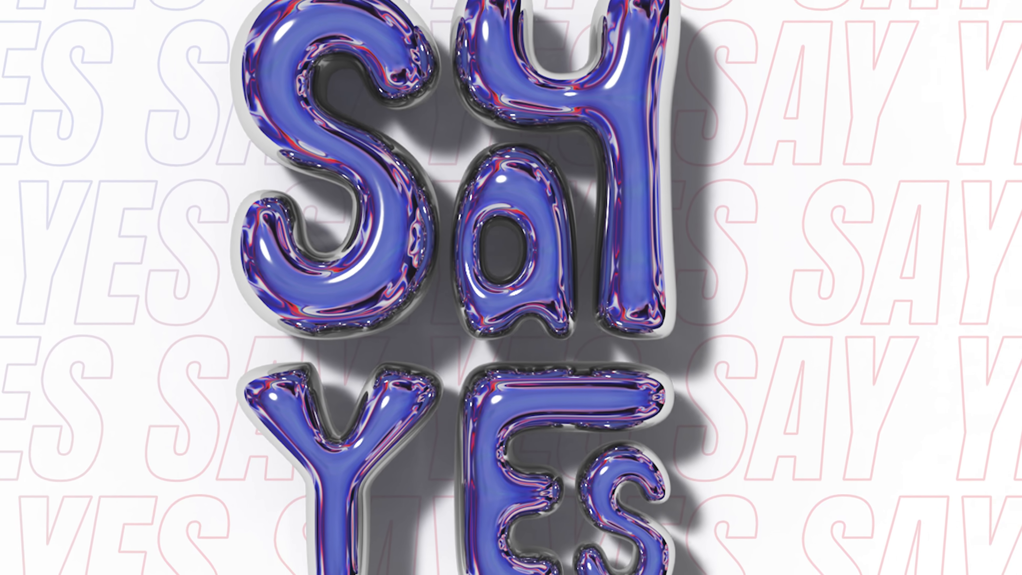